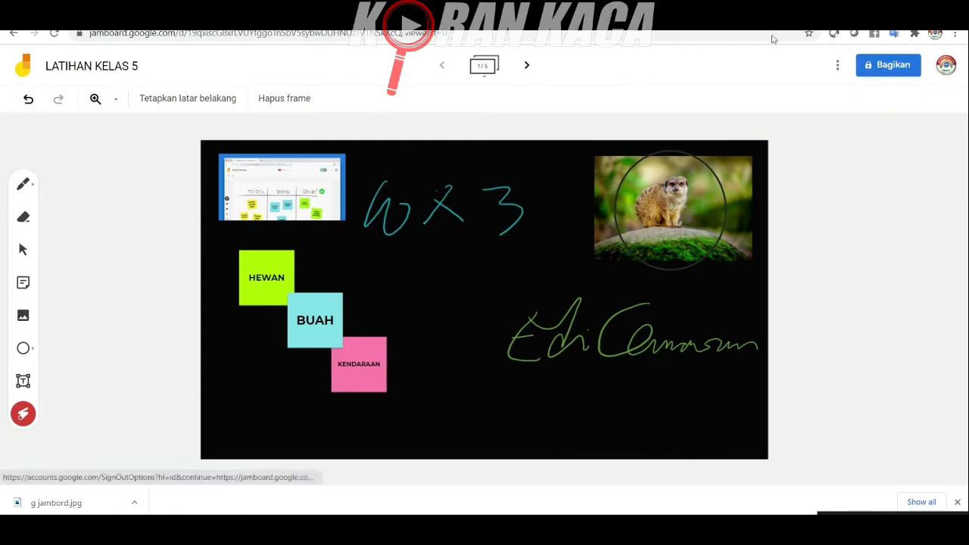
- Open Jamboard from the Google apps list in a new browser tab
{"action": "key", "text": "ctrl+t"}
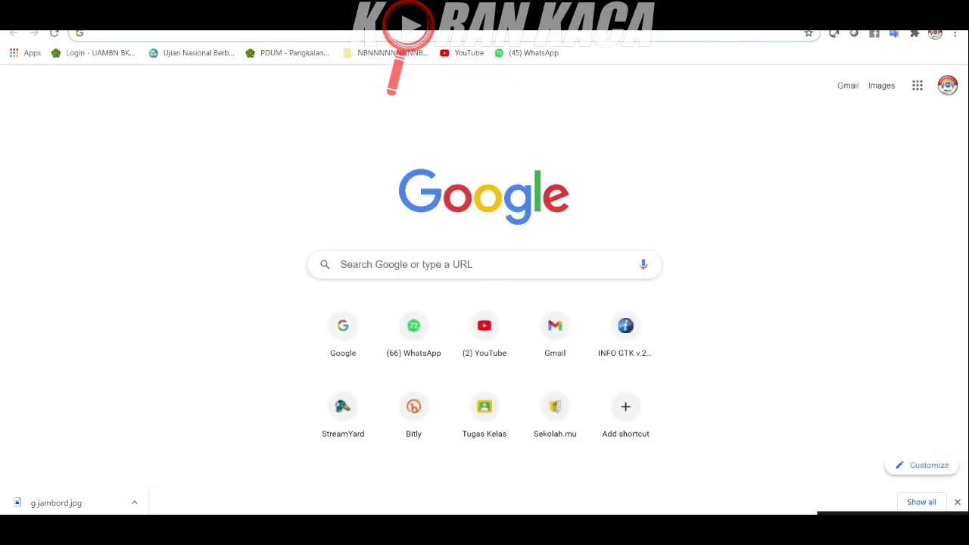
{"action": "key", "text": "ctrl+w"}
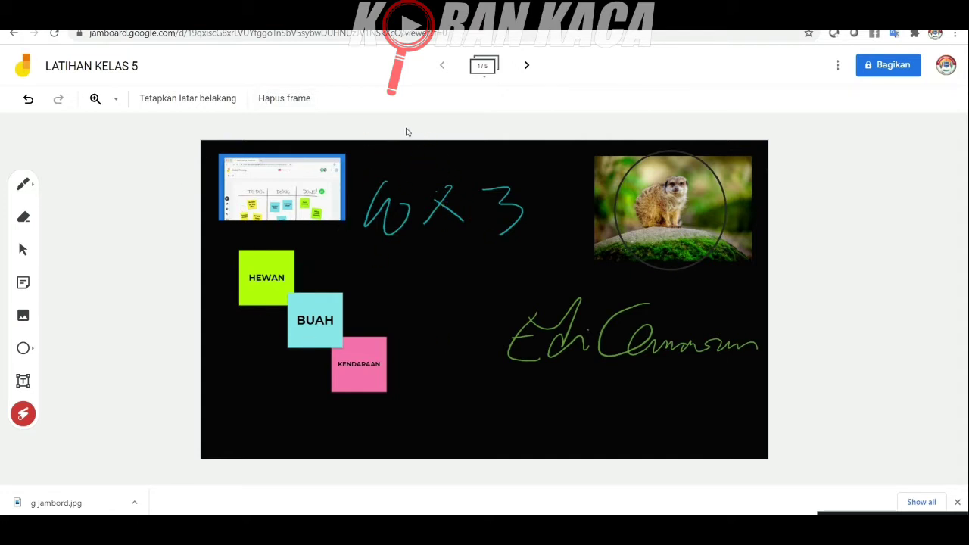
{"action": "key", "text": "ctrl+t"}
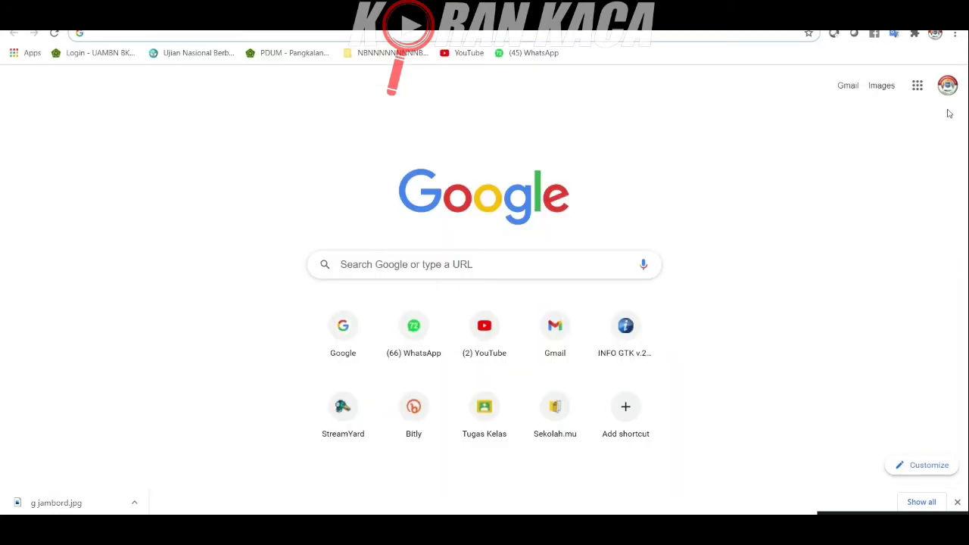
{"action": "left_click", "coordinate": [919, 87]}
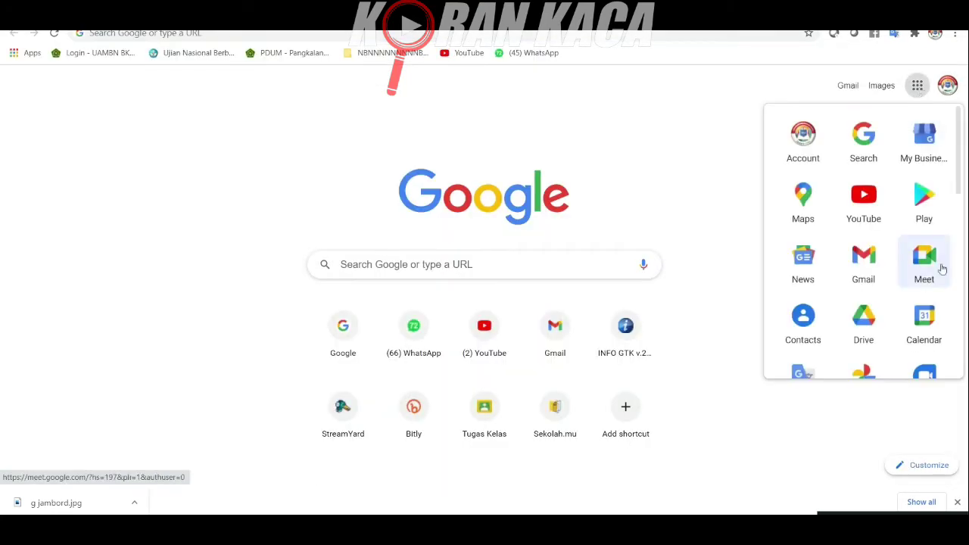
{"action": "left_click_drag", "start_coordinate": [960, 179], "coordinate": [958, 298]}
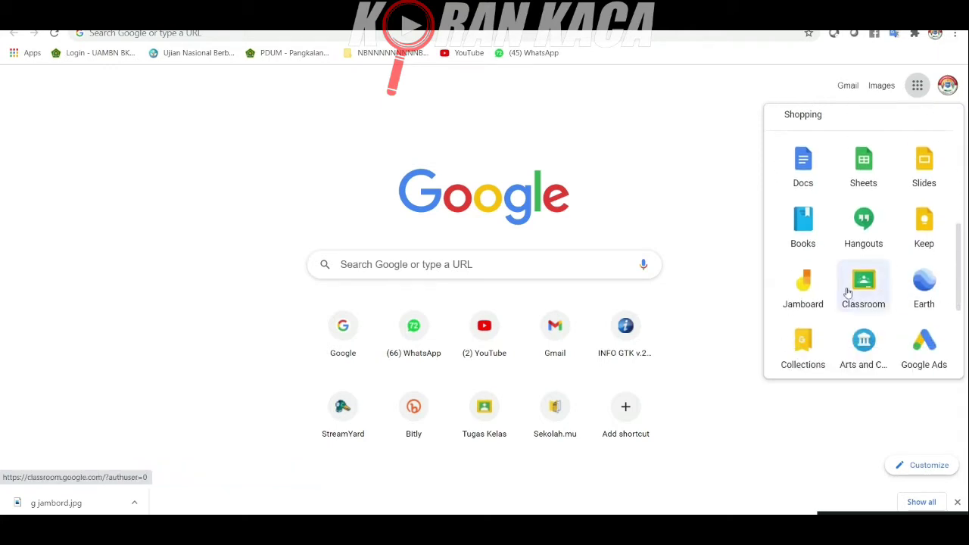
{"action": "left_click", "coordinate": [803, 290]}
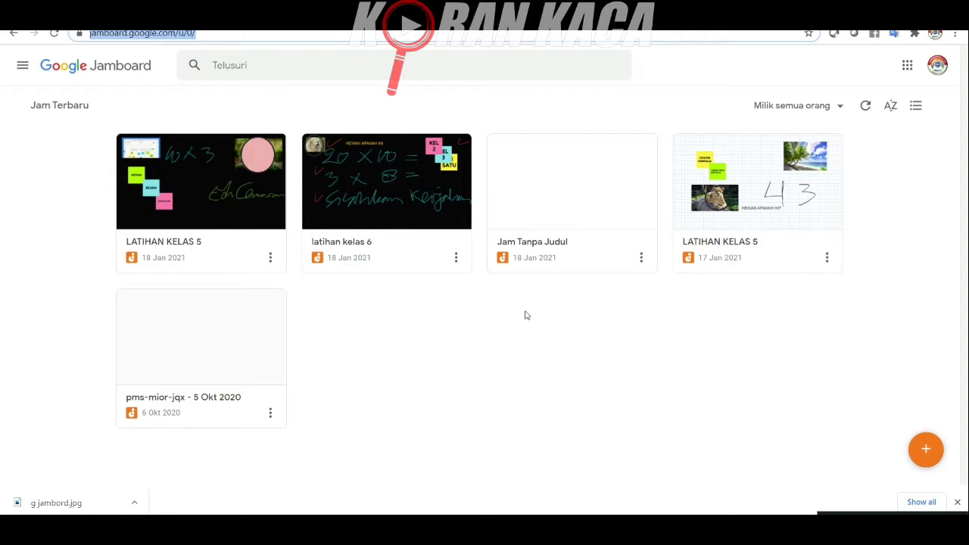
- Create a new jam and rename it SIMULASI
{"action": "left_click", "coordinate": [925, 450]}
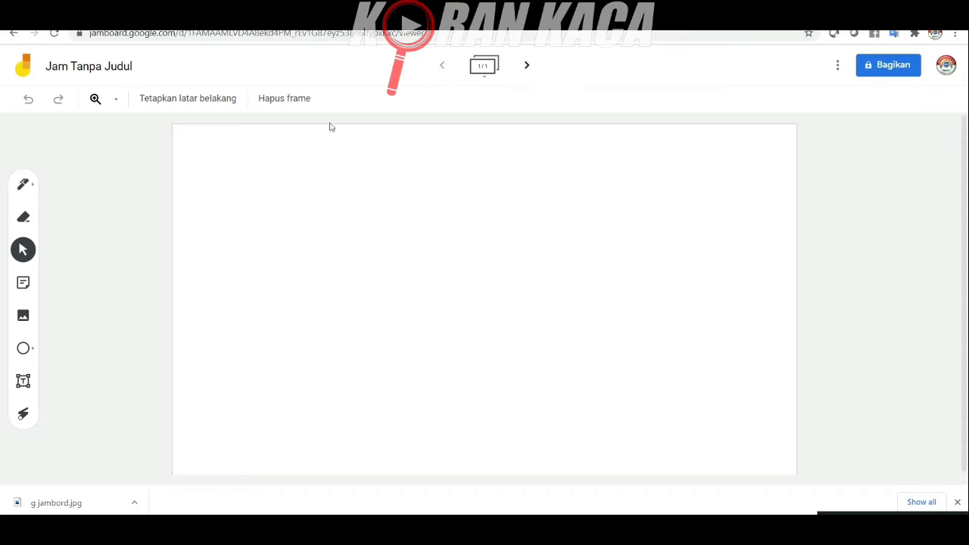
{"action": "left_click", "coordinate": [109, 69]}
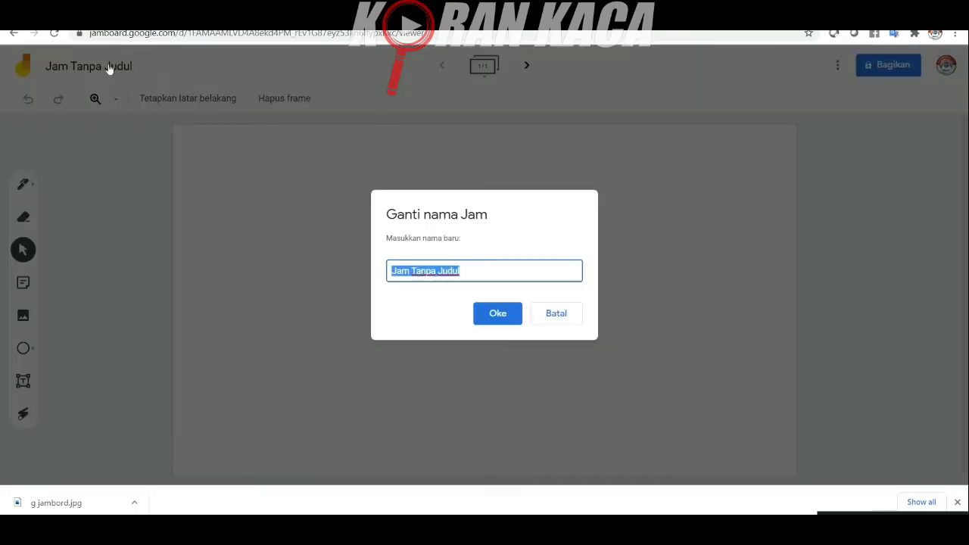
{"action": "type", "text": "SIMULASI"}
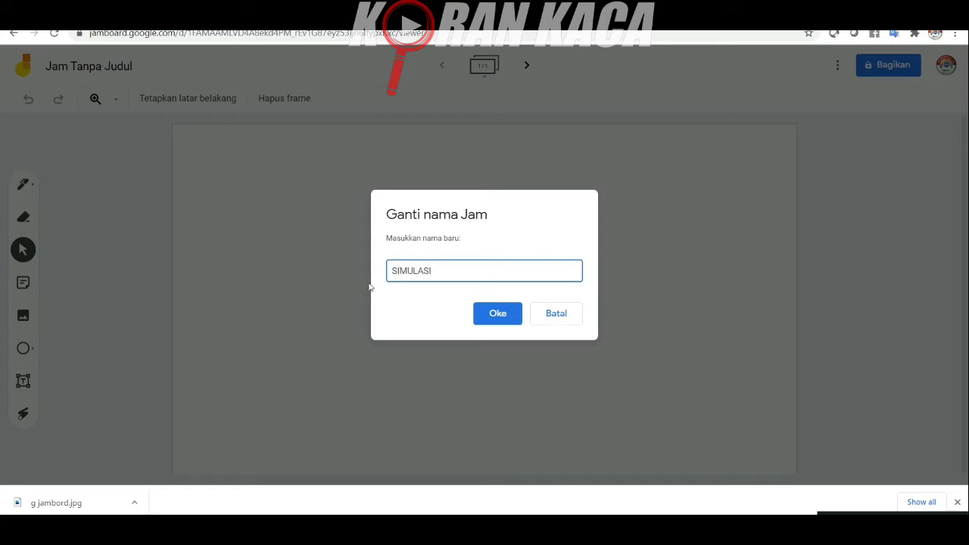
{"action": "left_click", "coordinate": [503, 315]}
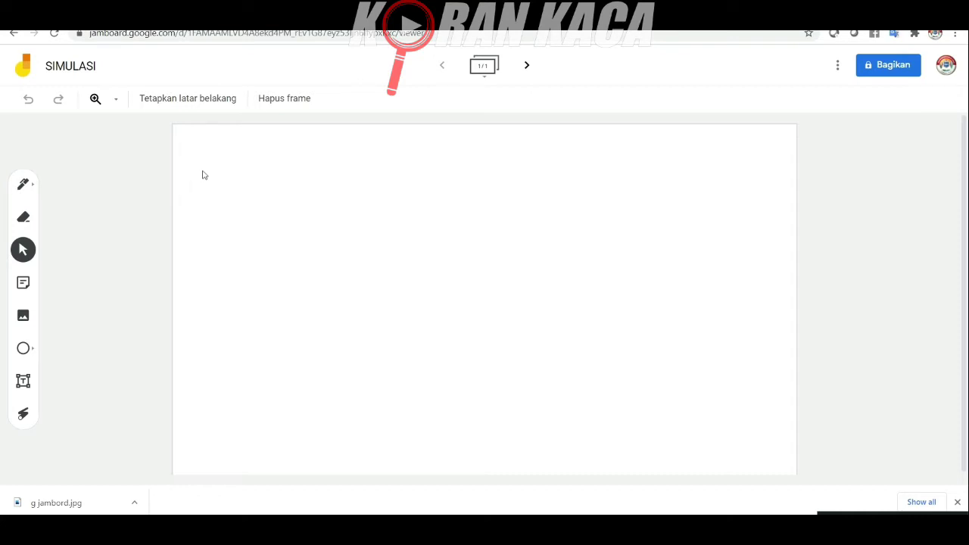
- Try the black and grid backgrounds on the frame and keep the black one
{"action": "left_click", "coordinate": [202, 102]}
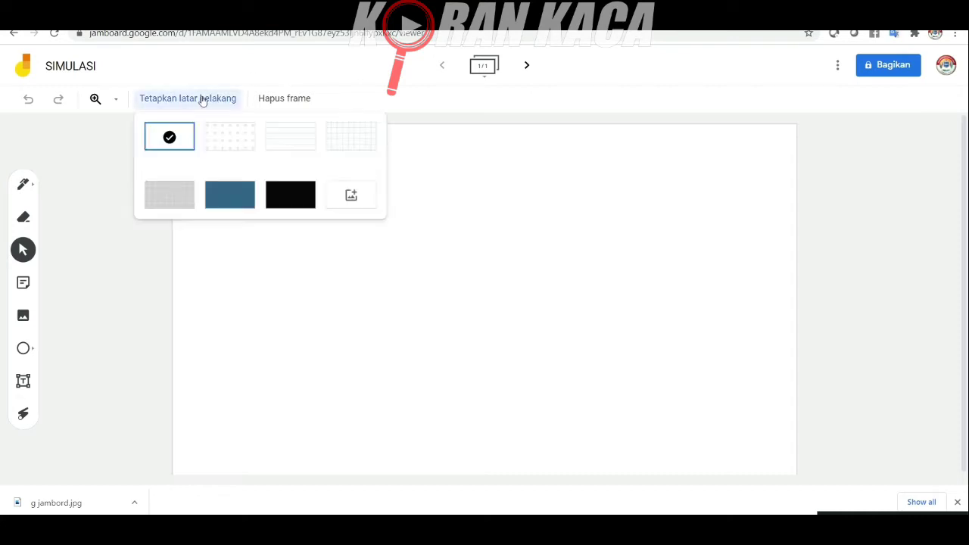
{"action": "left_click", "coordinate": [293, 194]}
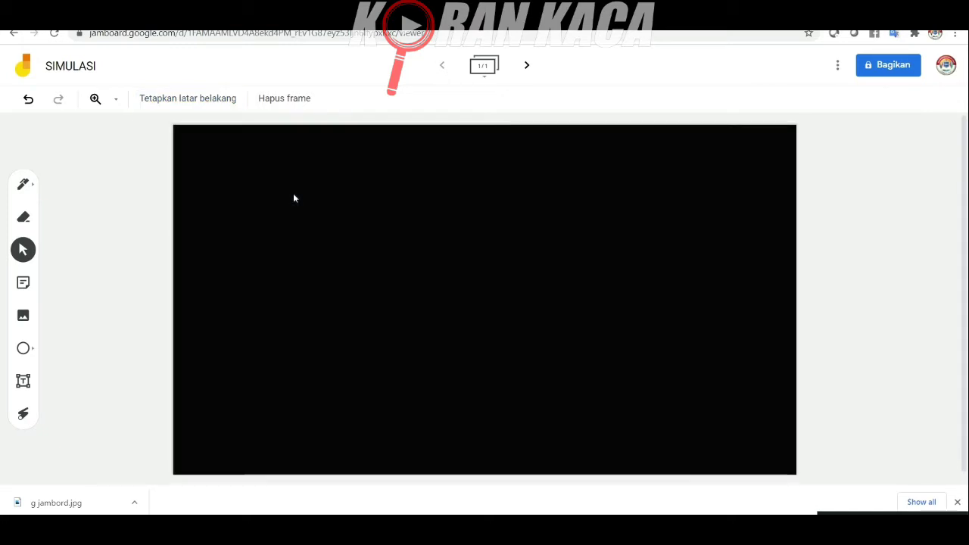
{"action": "left_click", "coordinate": [235, 102]}
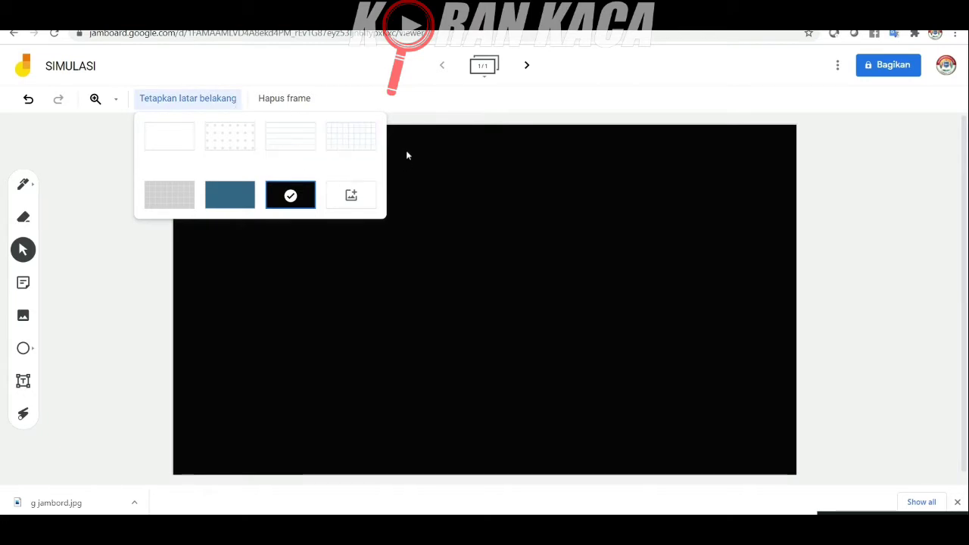
{"action": "left_click", "coordinate": [368, 143]}
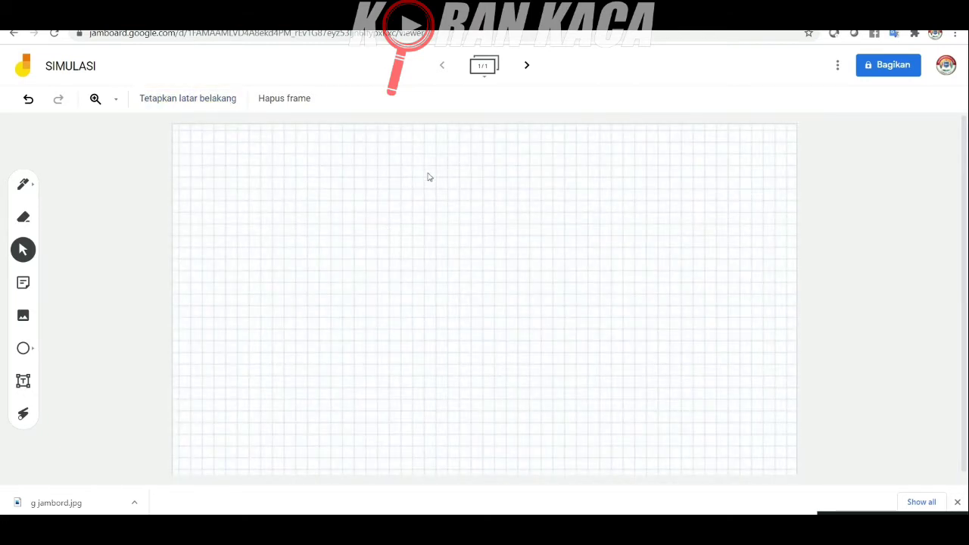
{"action": "left_click", "coordinate": [225, 99]}
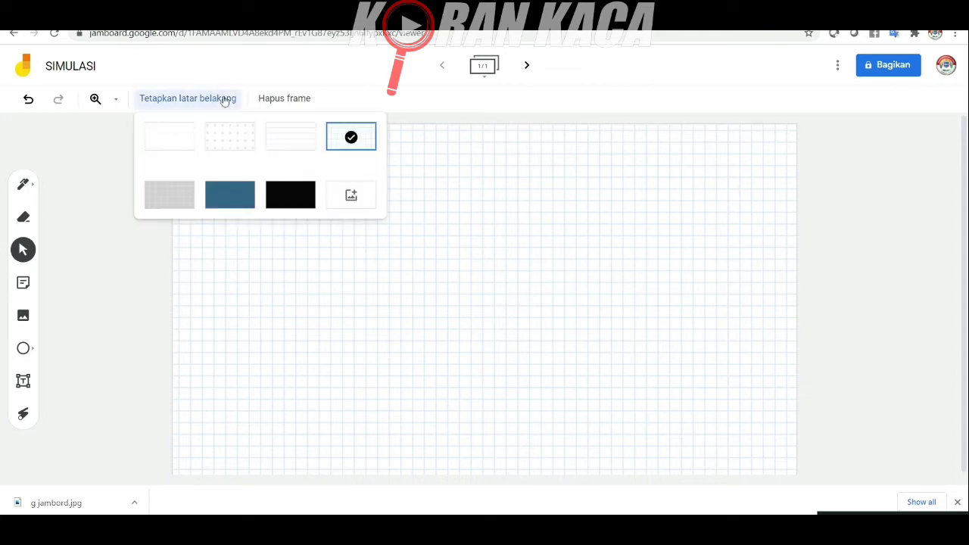
{"action": "left_click", "coordinate": [295, 194]}
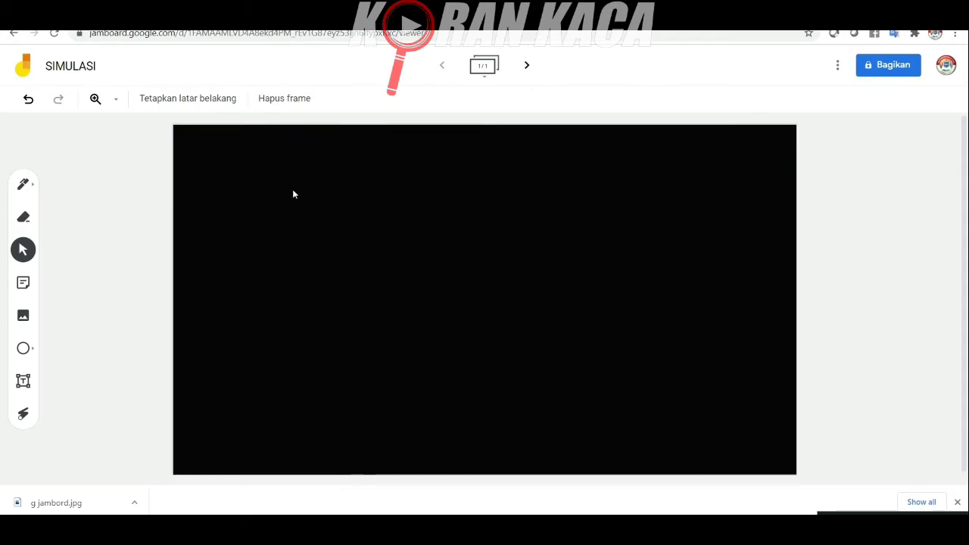
- Handwrite the sum "3 × 60 =" in red marker near the upper edge of the frame
{"action": "left_click", "coordinate": [23, 184]}
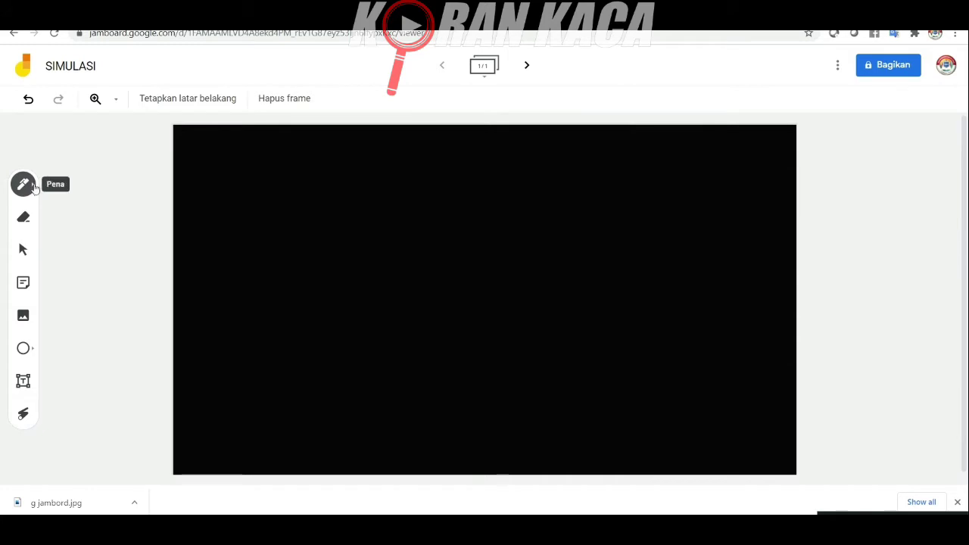
{"action": "left_click", "coordinate": [30, 187]}
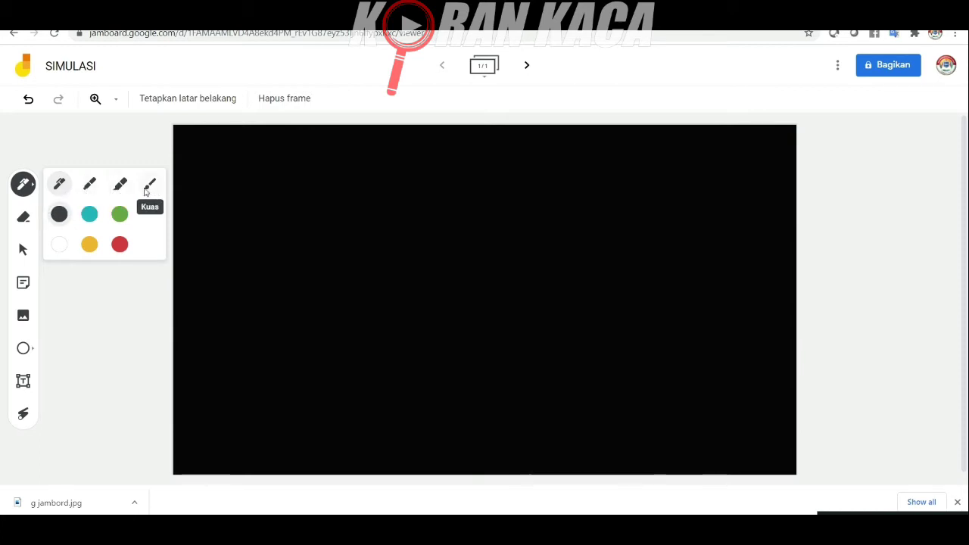
{"action": "left_click", "coordinate": [90, 186]}
{"action": "left_click", "coordinate": [120, 244]}
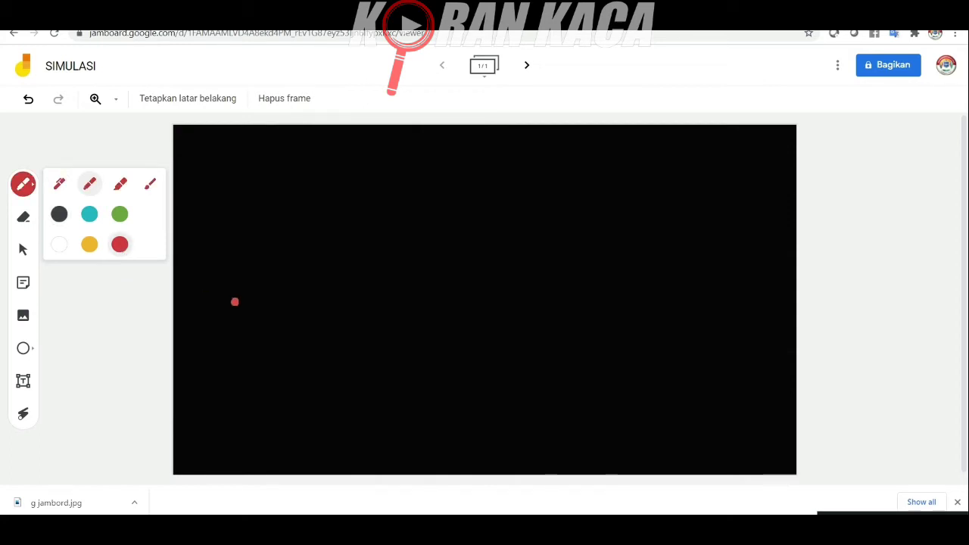
{"action": "mouse_move", "coordinate": [254, 193]}
{"action": "left_mouse_down"}
{"action": "mouse_move", "coordinate": [284, 191]}
{"action": "mouse_move", "coordinate": [265, 235]}
{"action": "left_mouse_up"}
{"action": "left_click_drag", "start_coordinate": [374, 172], "coordinate": [315, 227]}
{"action": "mouse_move", "coordinate": [318, 186]}
{"action": "left_mouse_down"}
{"action": "mouse_move", "coordinate": [339, 215]}
{"action": "mouse_move", "coordinate": [363, 226]}
{"action": "left_mouse_up"}
{"action": "left_click_drag", "start_coordinate": [395, 177], "coordinate": [386, 221]}
{"action": "mouse_move", "coordinate": [421, 194]}
{"action": "left_mouse_down"}
{"action": "mouse_move", "coordinate": [501, 184]}
{"action": "mouse_move", "coordinate": [506, 203]}
{"action": "left_mouse_up"}
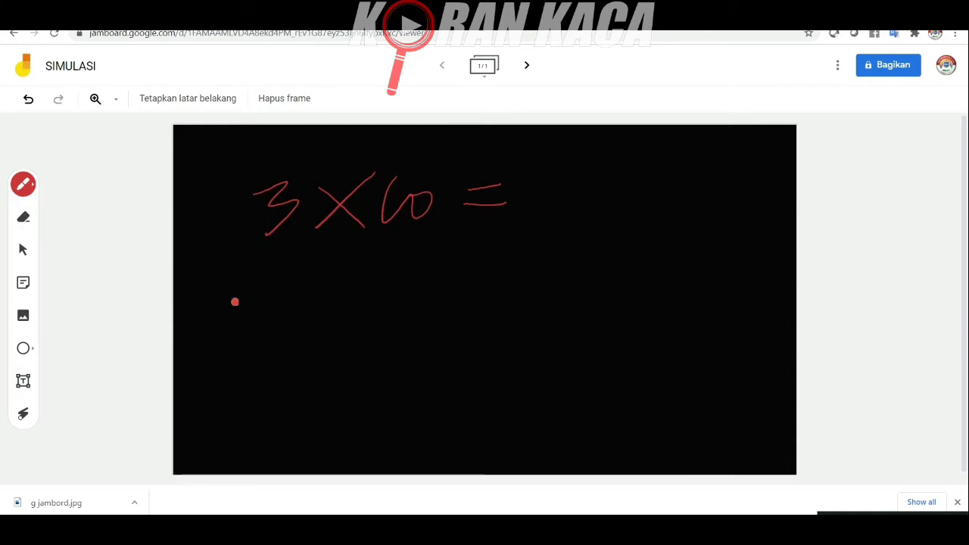
- Handwrite a second sum, "200 + 30 =", in red marker below the first one
{"action": "mouse_move", "coordinate": [224, 270]}
{"action": "left_mouse_down"}
{"action": "mouse_move", "coordinate": [254, 266]}
{"action": "mouse_move", "coordinate": [258, 291]}
{"action": "left_mouse_up"}
{"action": "mouse_move", "coordinate": [273, 280]}
{"action": "left_mouse_down"}
{"action": "mouse_move", "coordinate": [265, 299]}
{"action": "mouse_move", "coordinate": [276, 282]}
{"action": "left_mouse_up"}
{"action": "mouse_move", "coordinate": [299, 281]}
{"action": "left_mouse_down"}
{"action": "mouse_move", "coordinate": [292, 306]}
{"action": "mouse_move", "coordinate": [303, 280]}
{"action": "left_mouse_up"}
{"action": "mouse_move", "coordinate": [352, 250]}
{"action": "left_mouse_down"}
{"action": "mouse_move", "coordinate": [350, 297]}
{"action": "mouse_move", "coordinate": [376, 272]}
{"action": "mouse_move", "coordinate": [390, 294]}
{"action": "left_mouse_up"}
{"action": "left_click_drag", "start_coordinate": [426, 261], "coordinate": [438, 263]}
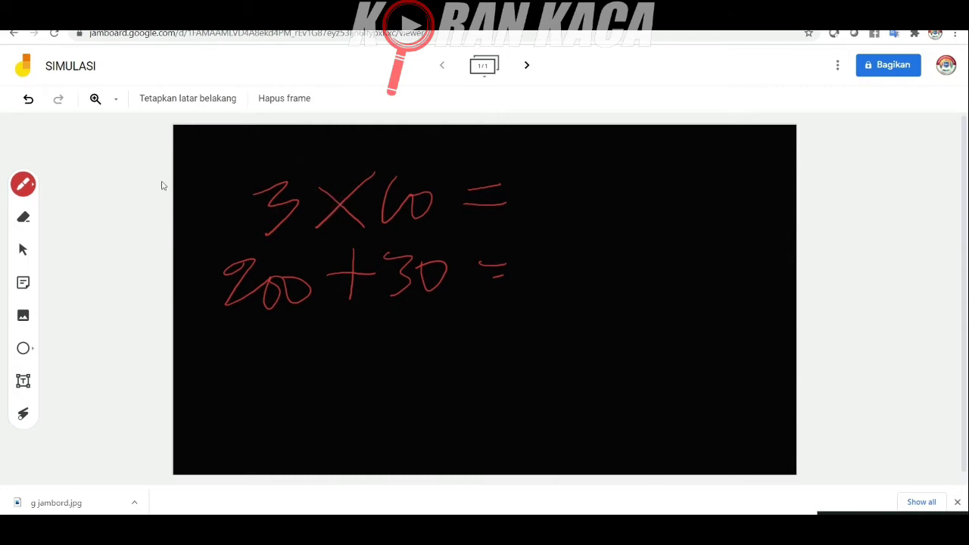
- Clear the whole frame and undo the clearing
{"action": "left_click", "coordinate": [289, 102]}
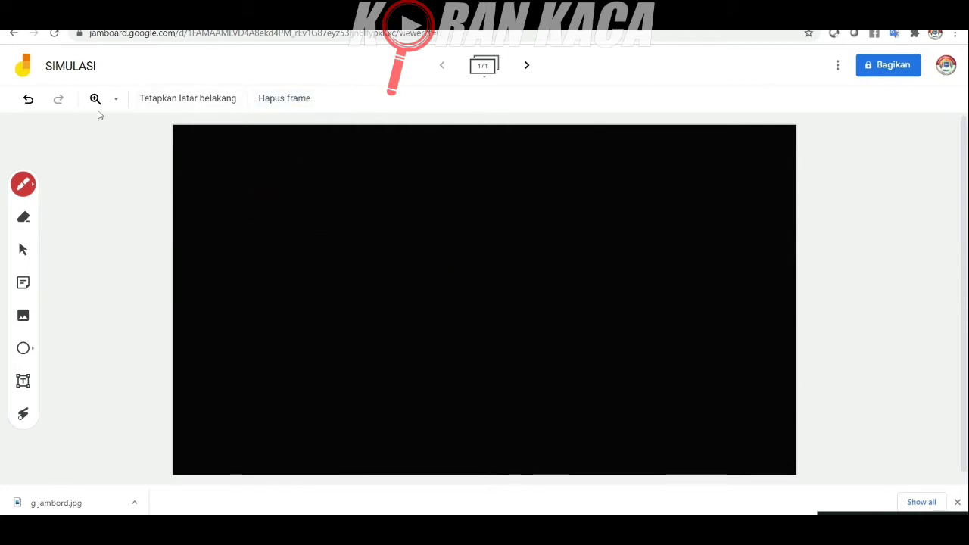
{"action": "left_click", "coordinate": [30, 101]}
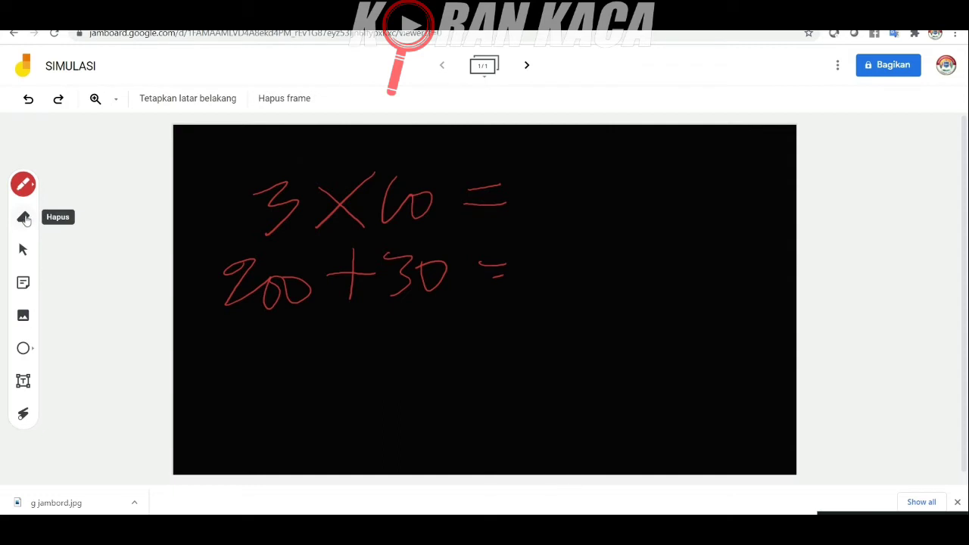
- Erase the 6 in the first sum and handwrite a red 2 in its place, making it "3 × 20 ="
{"action": "left_click", "coordinate": [23, 218]}
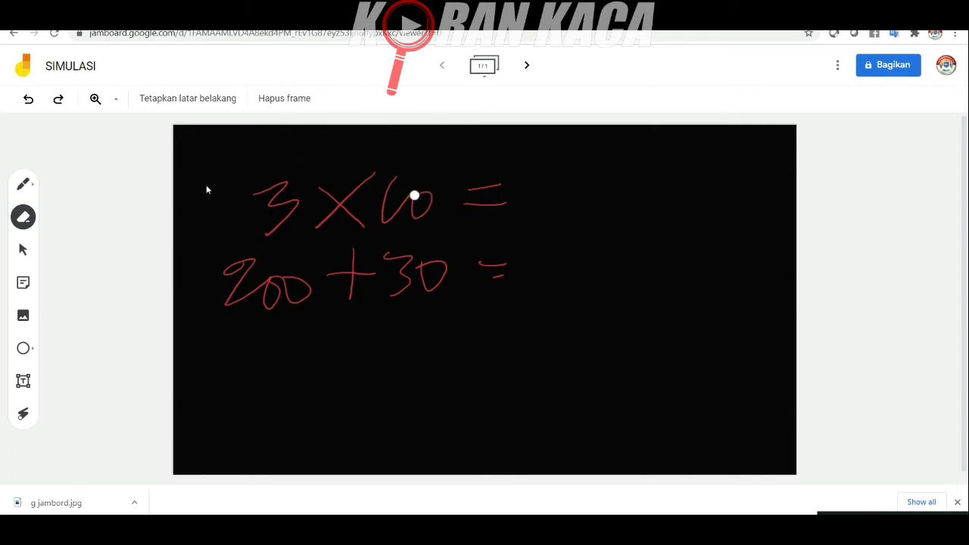
{"action": "mouse_move", "coordinate": [396, 182]}
{"action": "left_mouse_down"}
{"action": "mouse_move", "coordinate": [383, 221]}
{"action": "mouse_move", "coordinate": [420, 177]}
{"action": "mouse_move", "coordinate": [449, 172]}
{"action": "left_mouse_up"}
{"action": "key", "text": "p"}
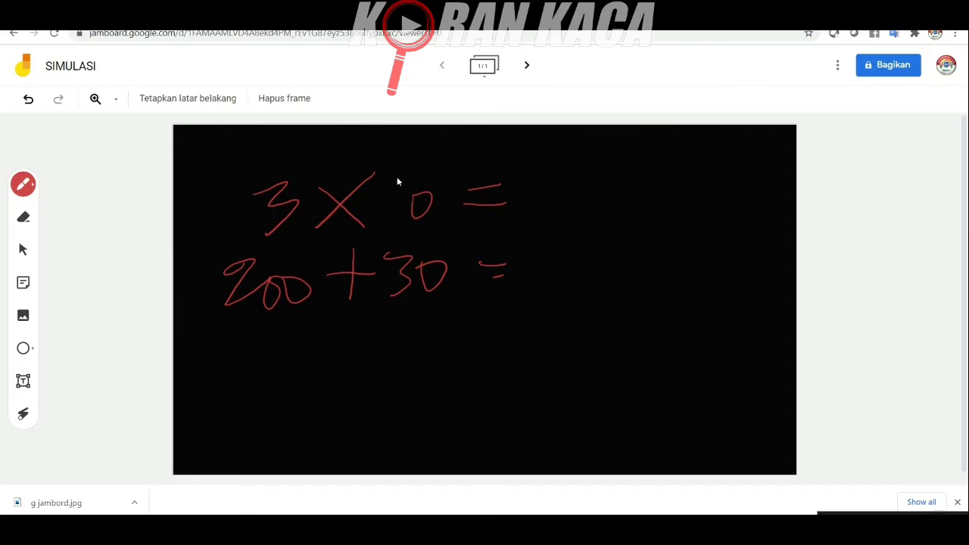
{"action": "left_click", "coordinate": [23, 184]}
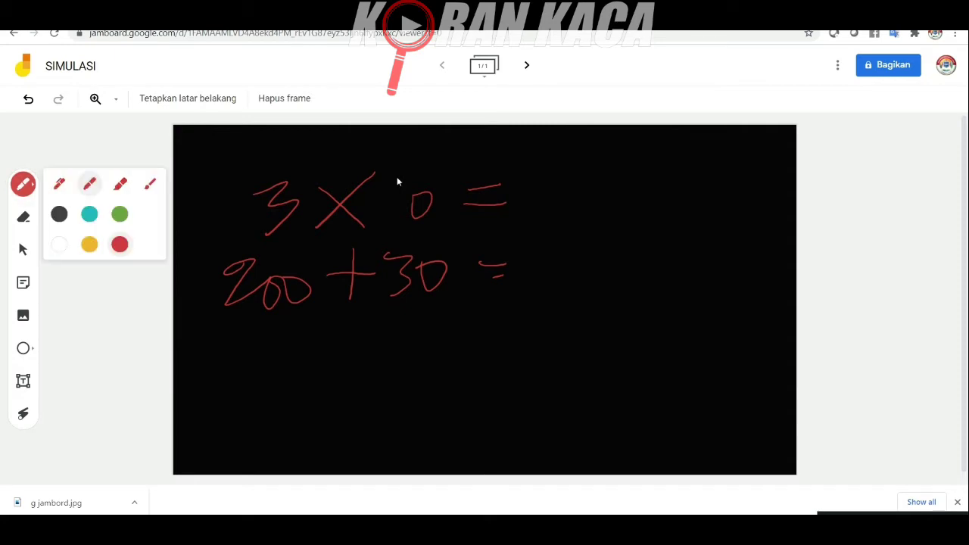
{"action": "left_click_drag", "start_coordinate": [374, 198], "coordinate": [392, 218]}
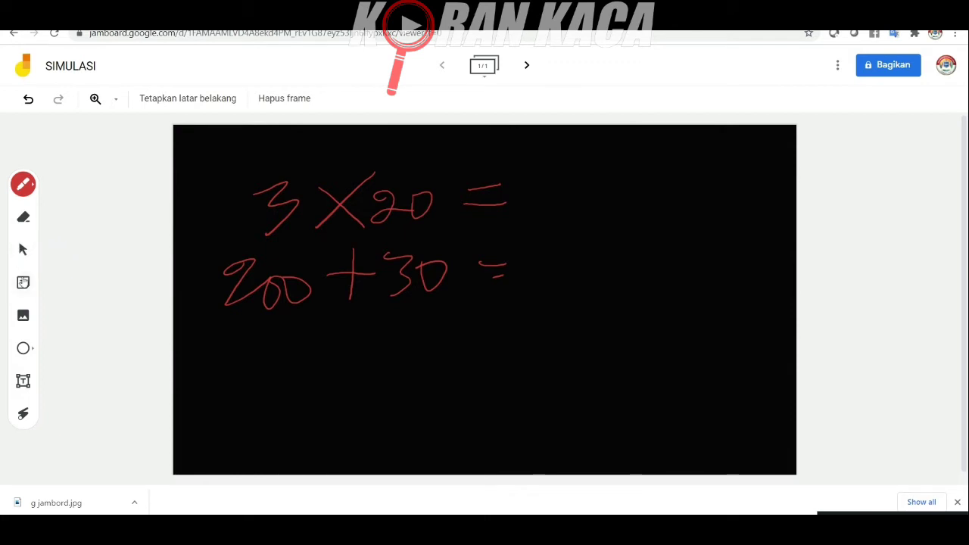
- Add a green sticky note with the text KEL 1 to the frame
{"action": "left_click", "coordinate": [23, 284]}
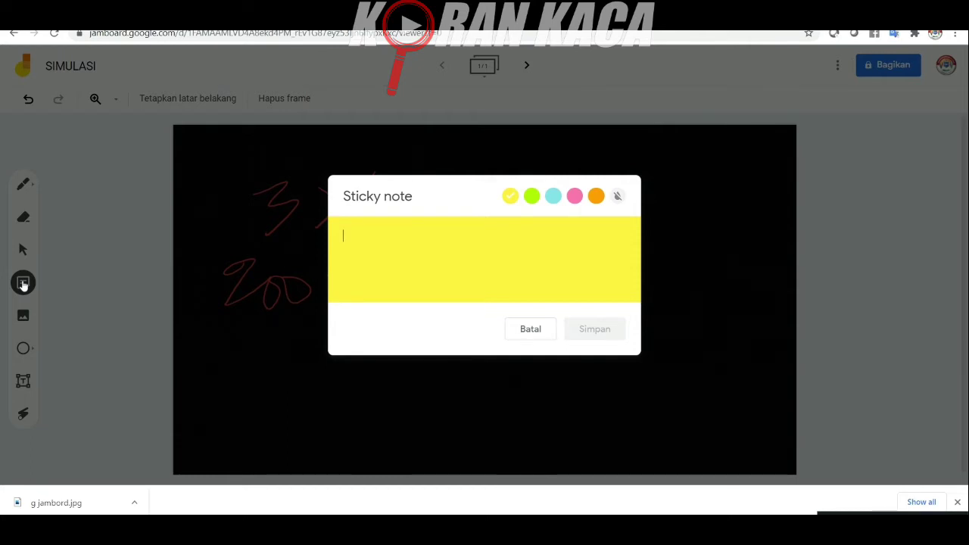
{"action": "type", "text": "KEL 1"}
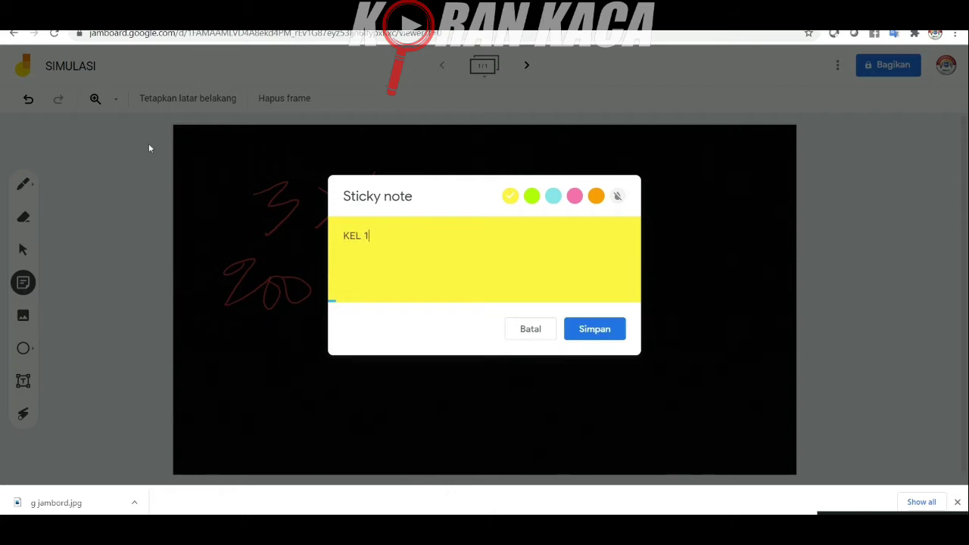
{"action": "left_click", "coordinate": [533, 196]}
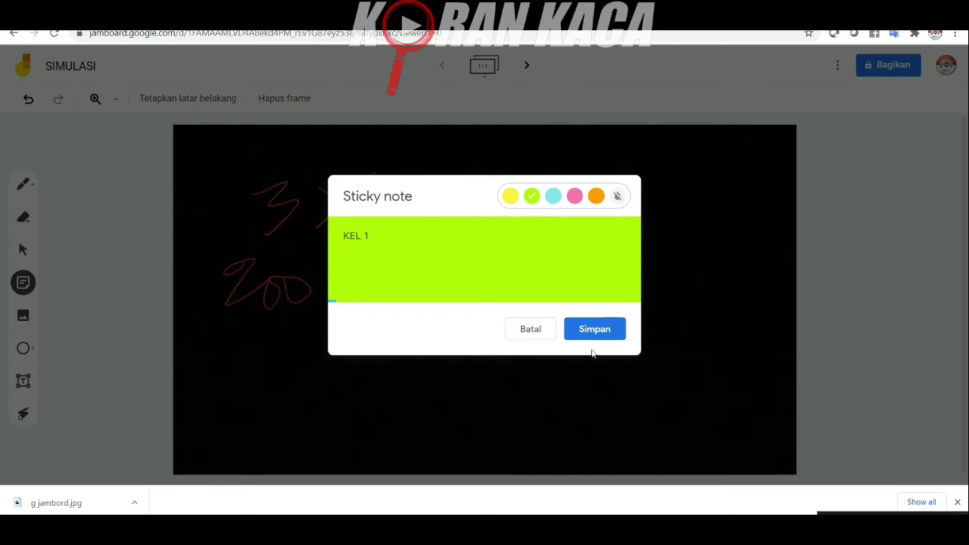
{"action": "left_click", "coordinate": [593, 330]}
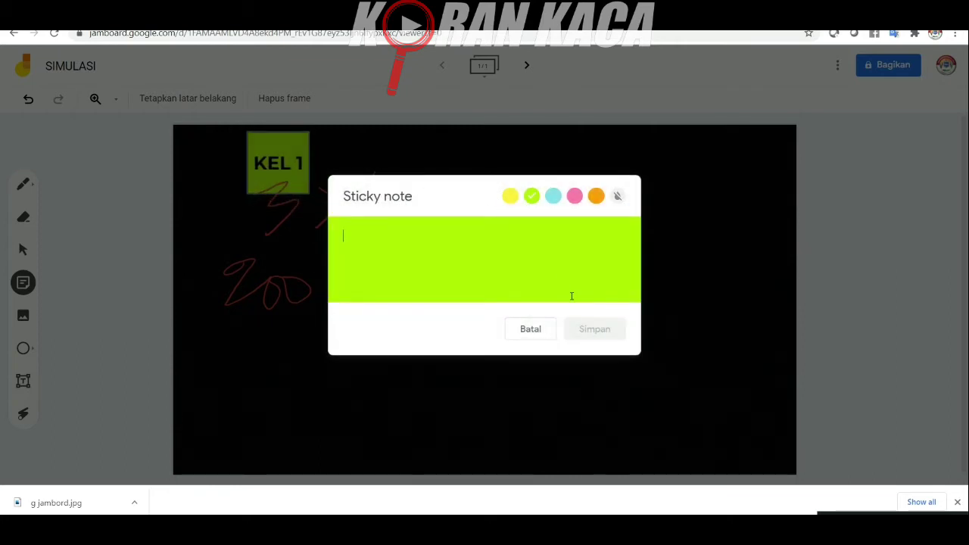
- Add a blue sticky note with the text KEL 2 to the frame
{"action": "type", "text": "K"}
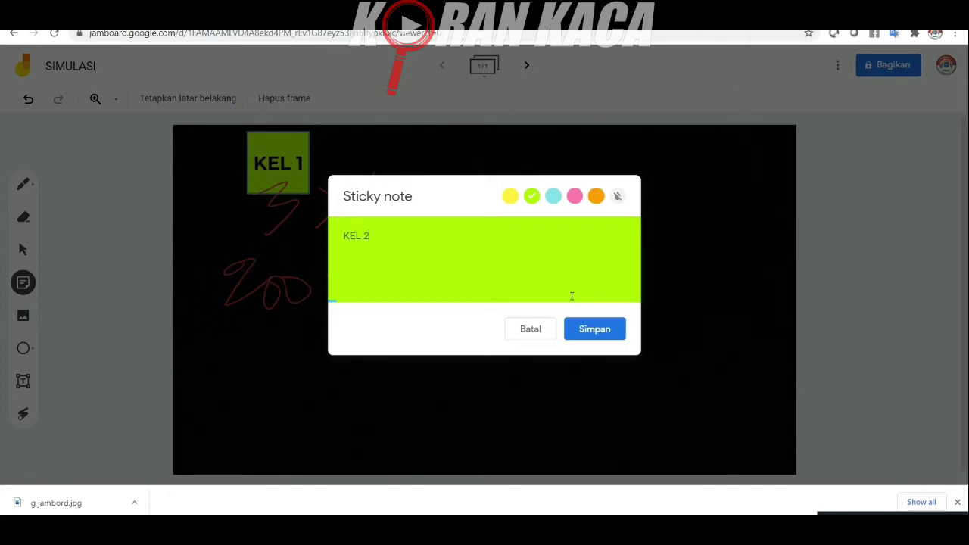
{"action": "type", "text": "EL 2"}
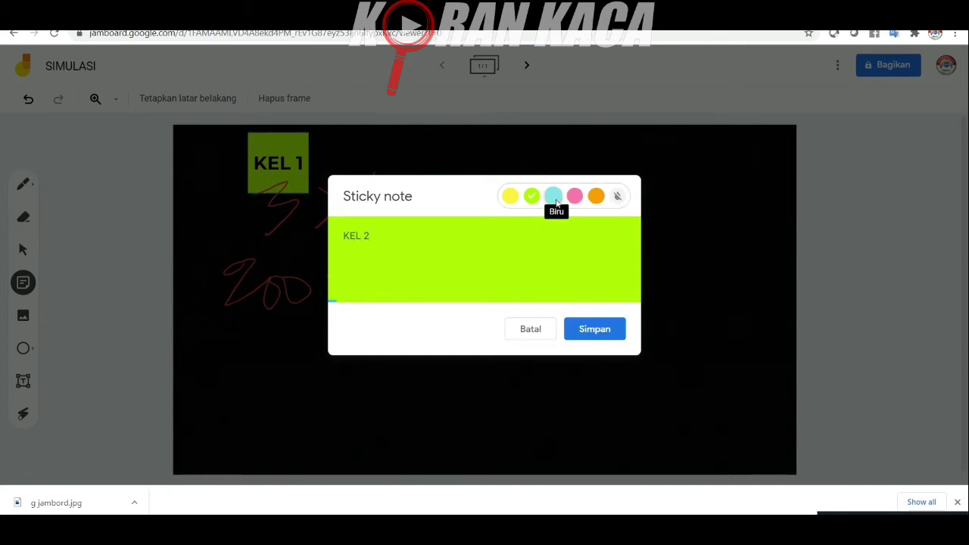
{"action": "left_click", "coordinate": [553, 197]}
{"action": "left_click", "coordinate": [604, 333]}
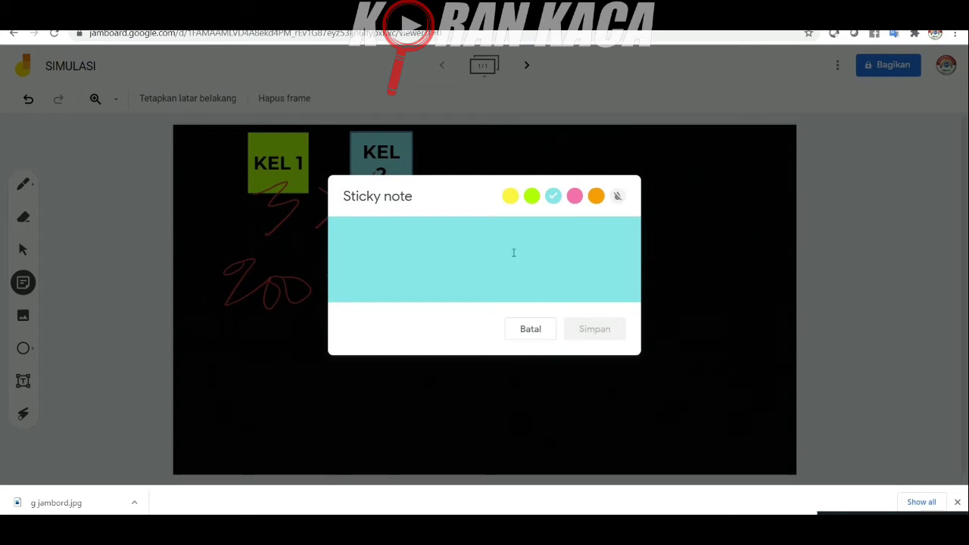
- Add a pink sticky note with the text KEL 3 to the frame and close the note editor
{"action": "type", "text": "KEL 3"}
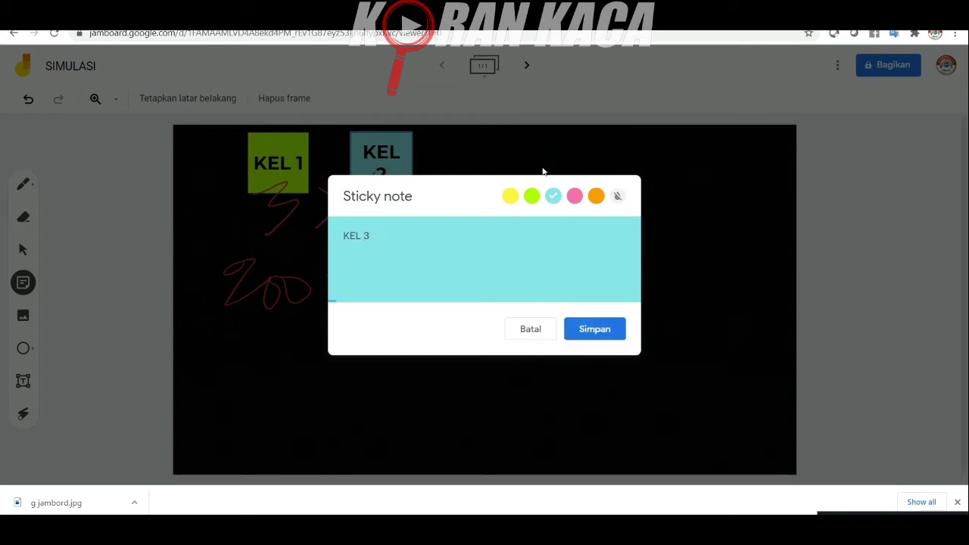
{"action": "left_click", "coordinate": [577, 197]}
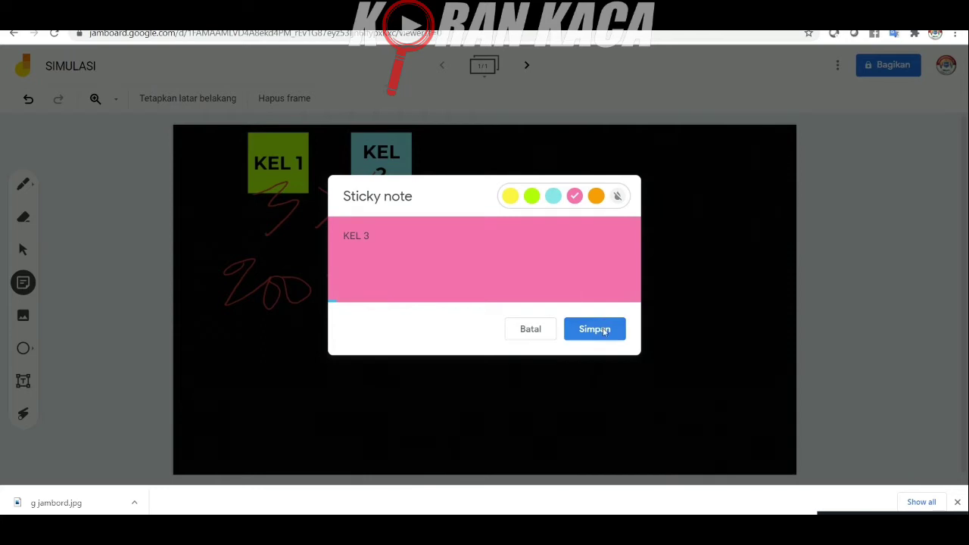
{"action": "left_click", "coordinate": [604, 331]}
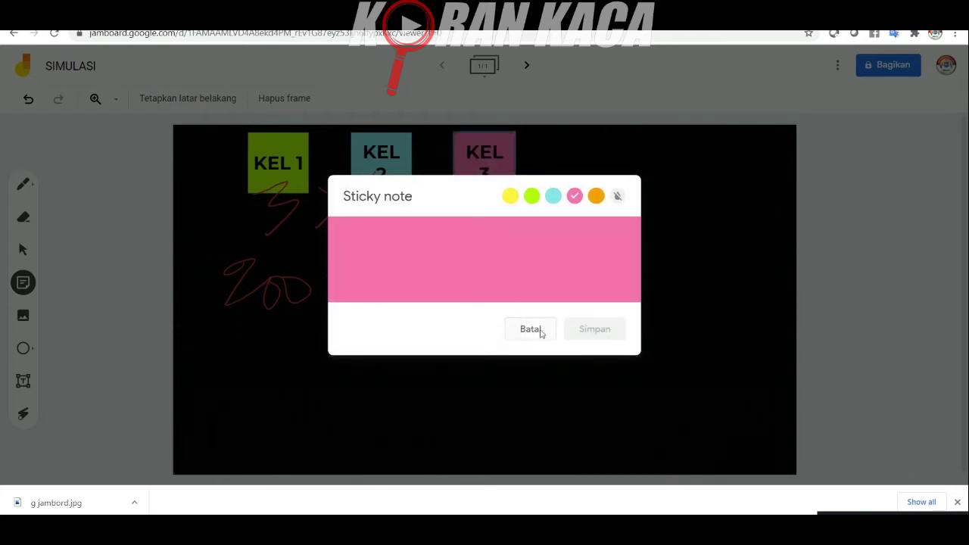
{"action": "left_click", "coordinate": [537, 330]}
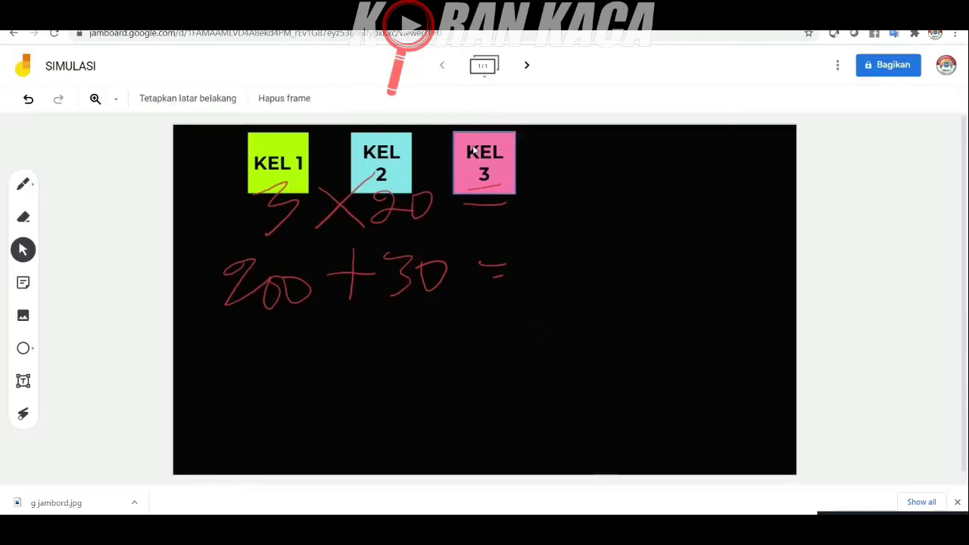
- Stack the three sticky notes in a column along the frame's right side, with KEL 3 above KEL 2 and KEL 1 lowest
{"action": "left_click_drag", "start_coordinate": [472, 152], "coordinate": [718, 168]}
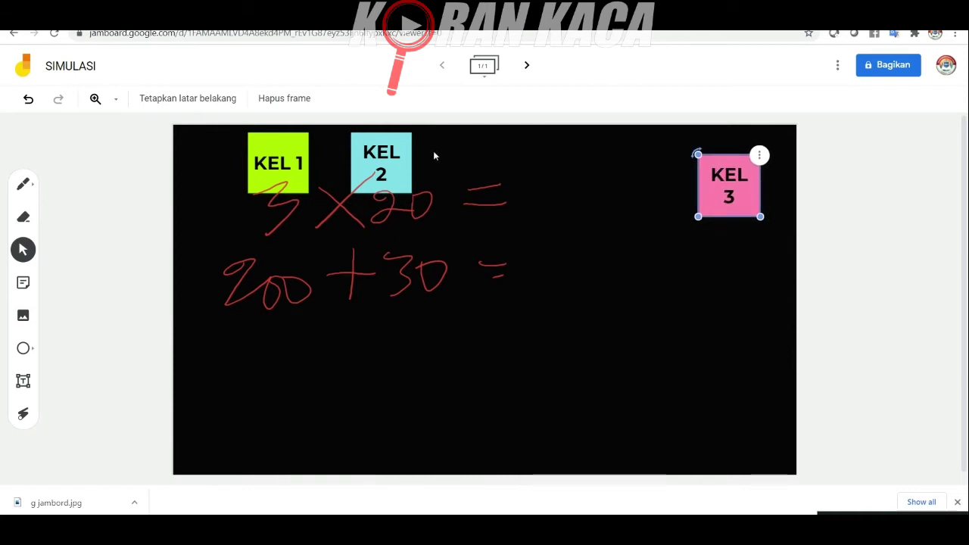
{"action": "left_click_drag", "start_coordinate": [400, 150], "coordinate": [746, 255]}
{"action": "left_click", "coordinate": [317, 151]}
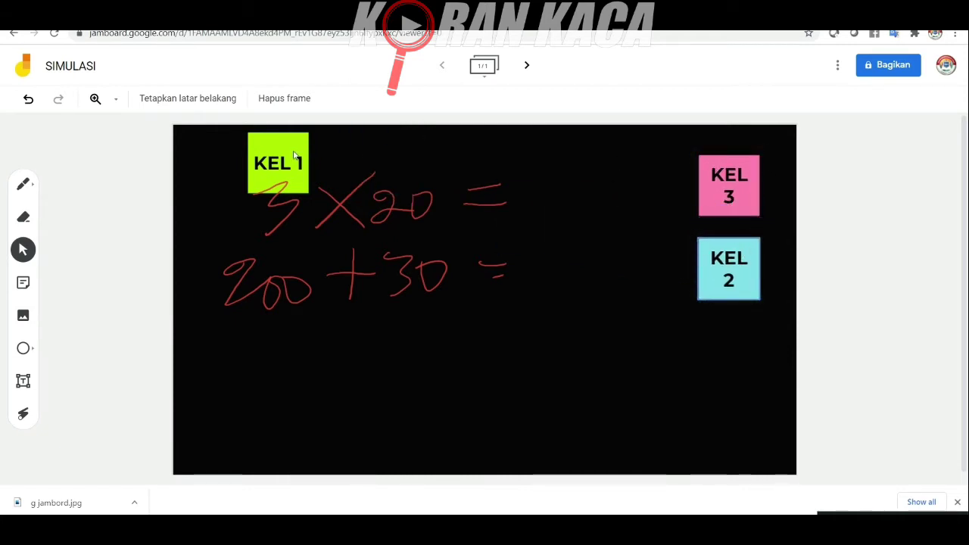
{"action": "left_click_drag", "start_coordinate": [294, 156], "coordinate": [746, 340]}
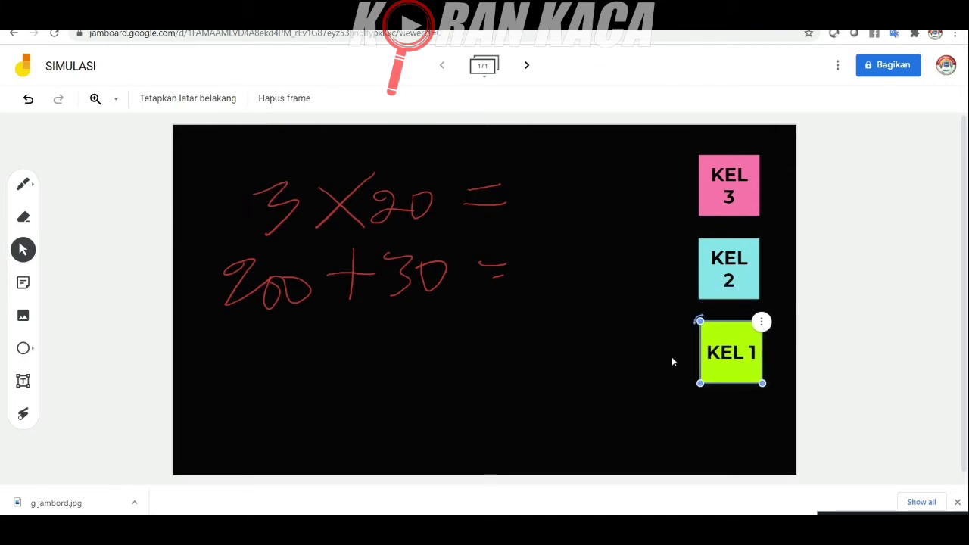
{"action": "left_click", "coordinate": [672, 362]}
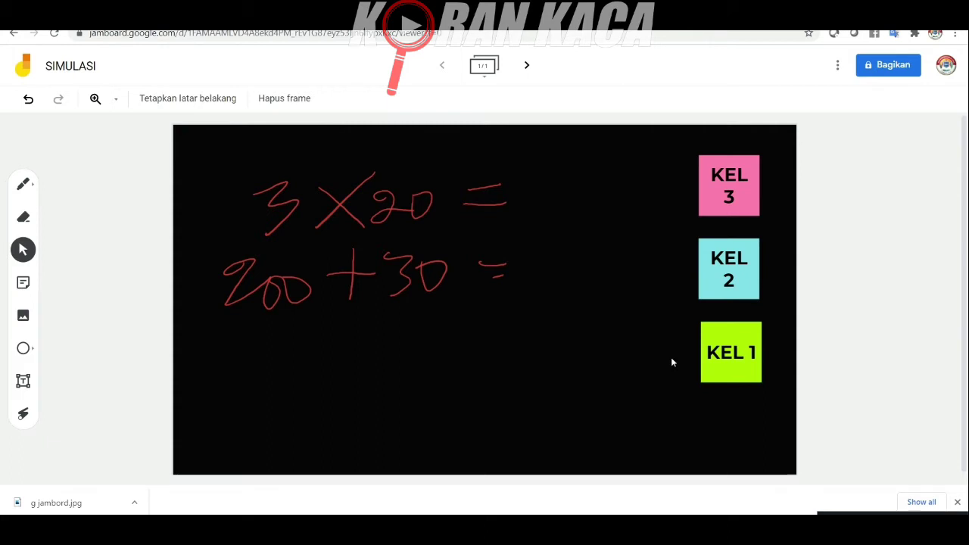
- Upload the image WhatsApp Image 2021-01-16 at 23.47.59.jpeg from the Downloads folder to the frame
{"action": "left_click", "coordinate": [32, 316]}
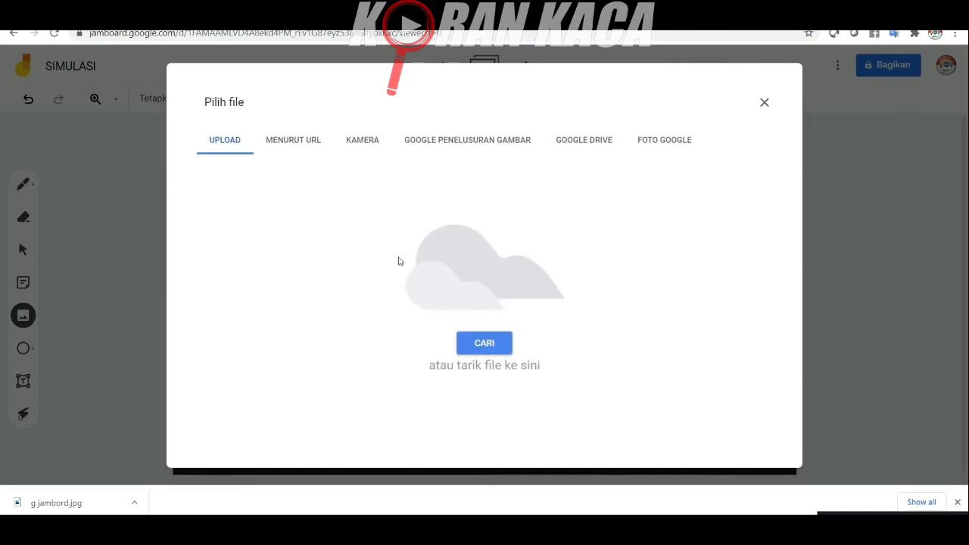
{"action": "left_click", "coordinate": [482, 349]}
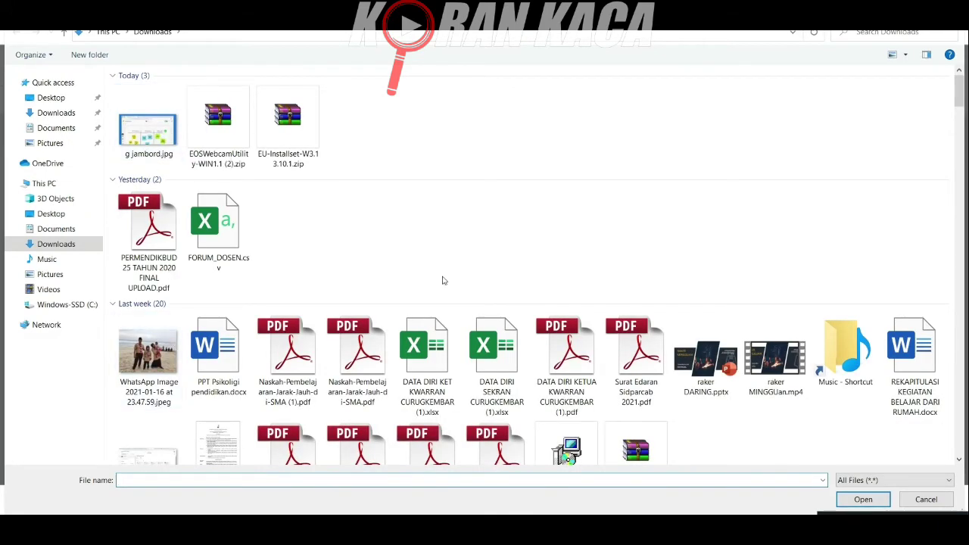
{"action": "left_click", "coordinate": [148, 355]}
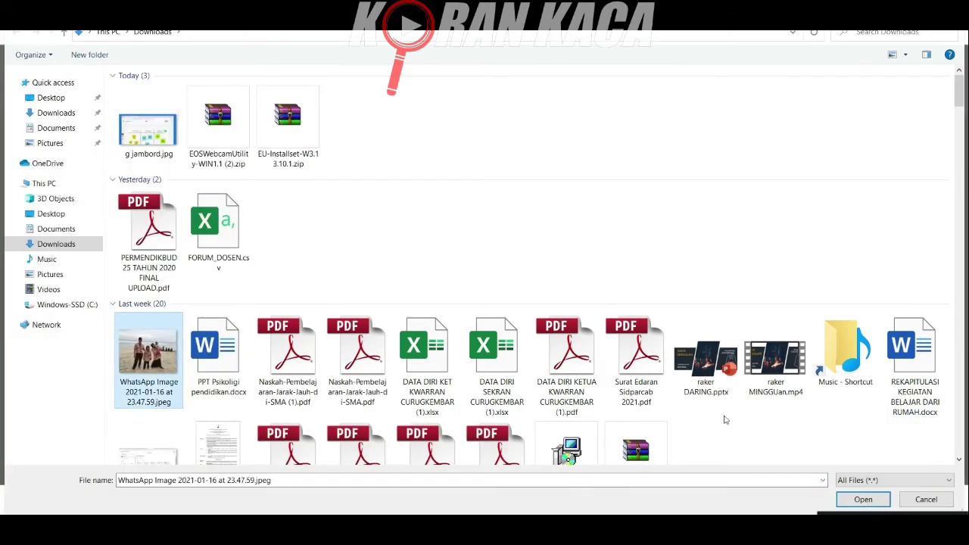
{"action": "left_click", "coordinate": [858, 500]}
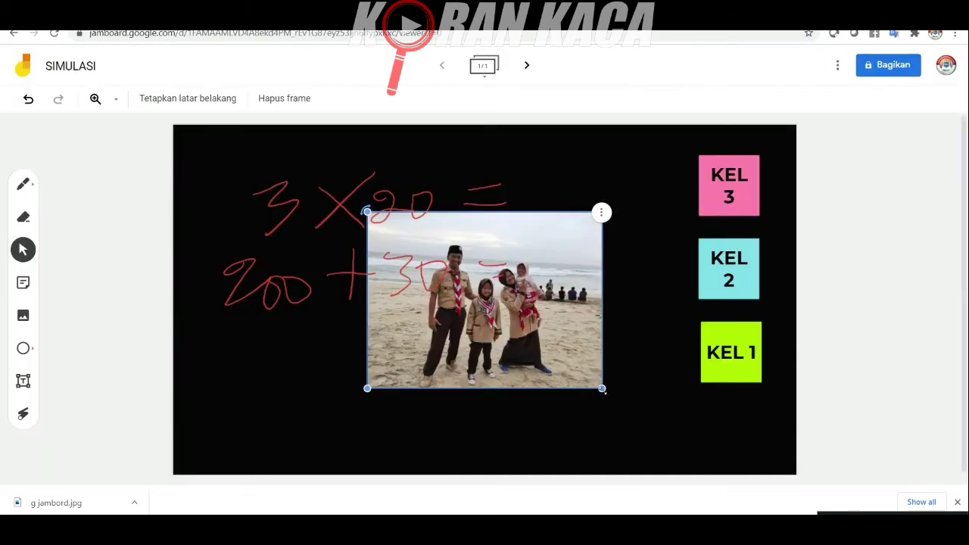
- Shrink the uploaded family photo and place it below the sums in the frame's lower left corner
{"action": "left_click_drag", "start_coordinate": [603, 390], "coordinate": [440, 313]}
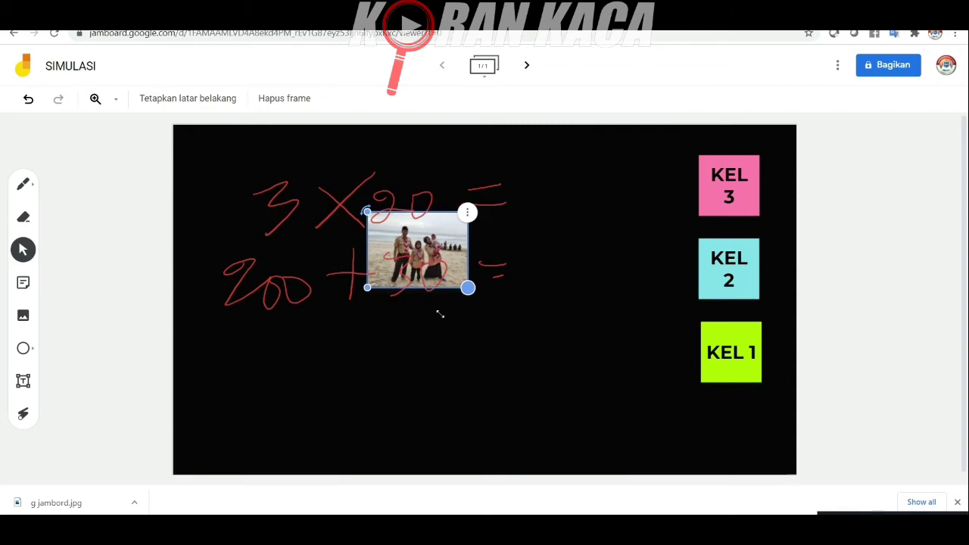
{"action": "left_click_drag", "start_coordinate": [438, 230], "coordinate": [274, 372]}
{"action": "left_click", "coordinate": [342, 362]}
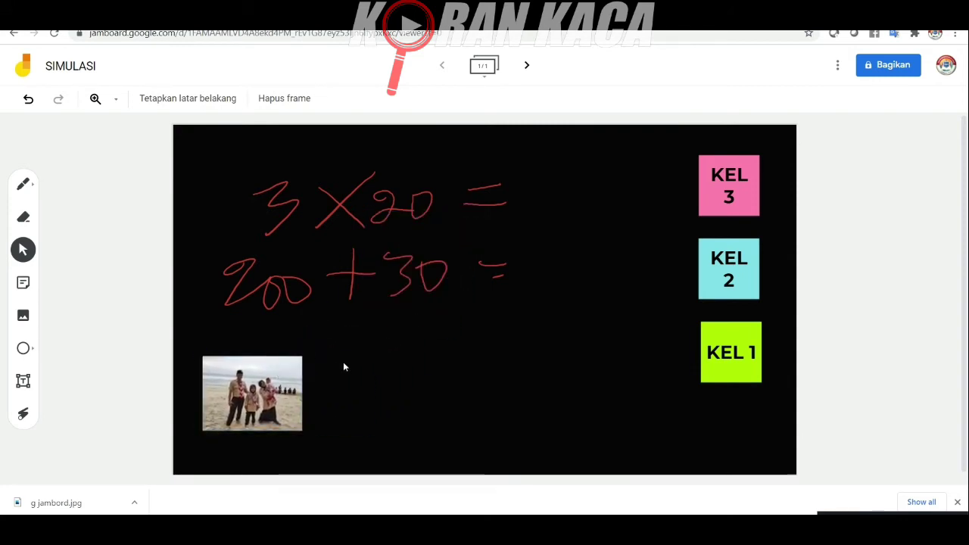
- Search Google Images for PANTAI and insert the first beach photo with the green cliffs
{"action": "left_click", "coordinate": [23, 318]}
{"action": "left_click", "coordinate": [455, 143]}
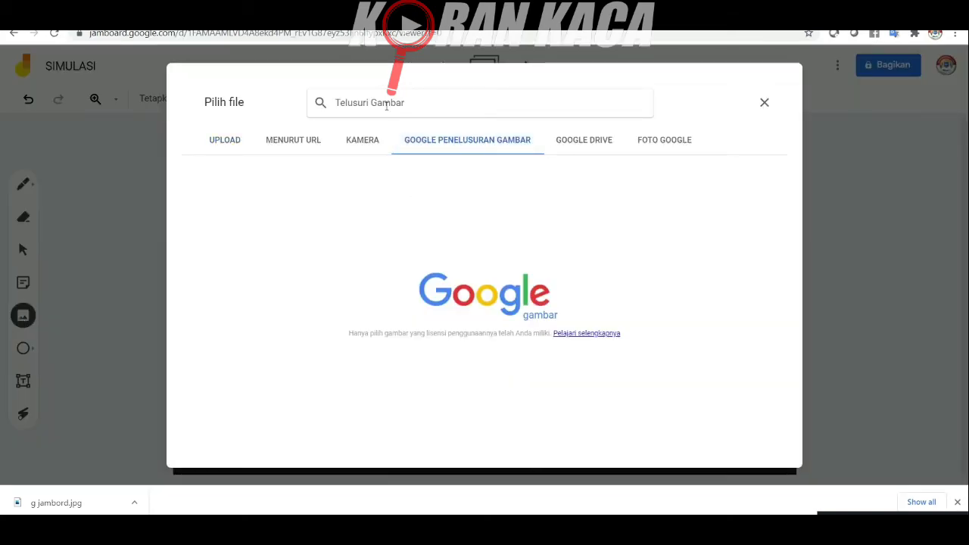
{"action": "type", "text": "PANTAI"}
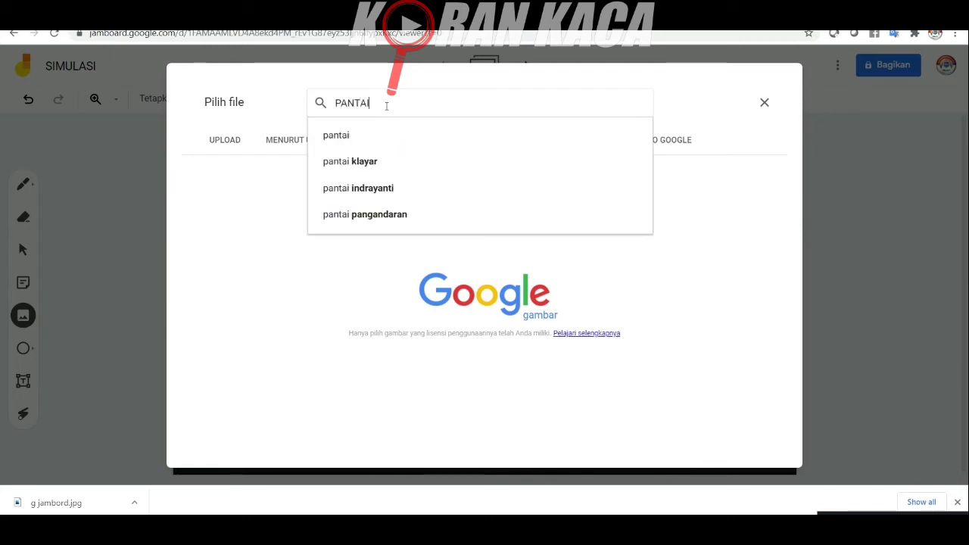
{"action": "key", "text": "Return"}
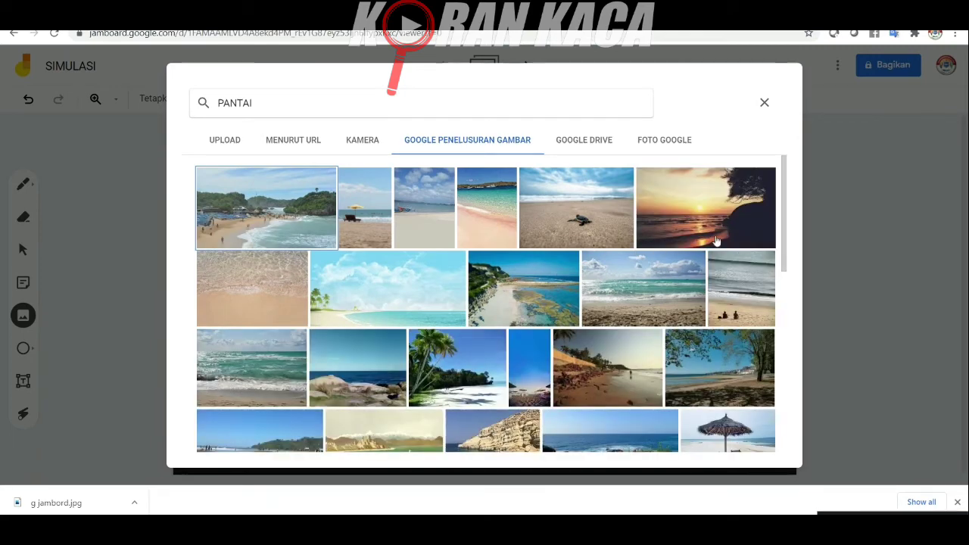
{"action": "left_click", "coordinate": [435, 388]}
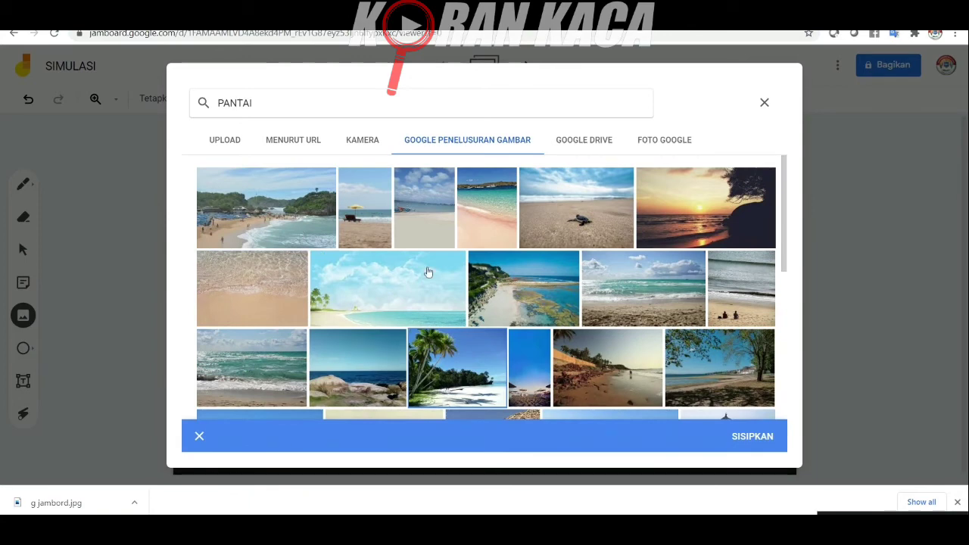
{"action": "left_click", "coordinate": [303, 238]}
{"action": "left_click", "coordinate": [739, 439]}
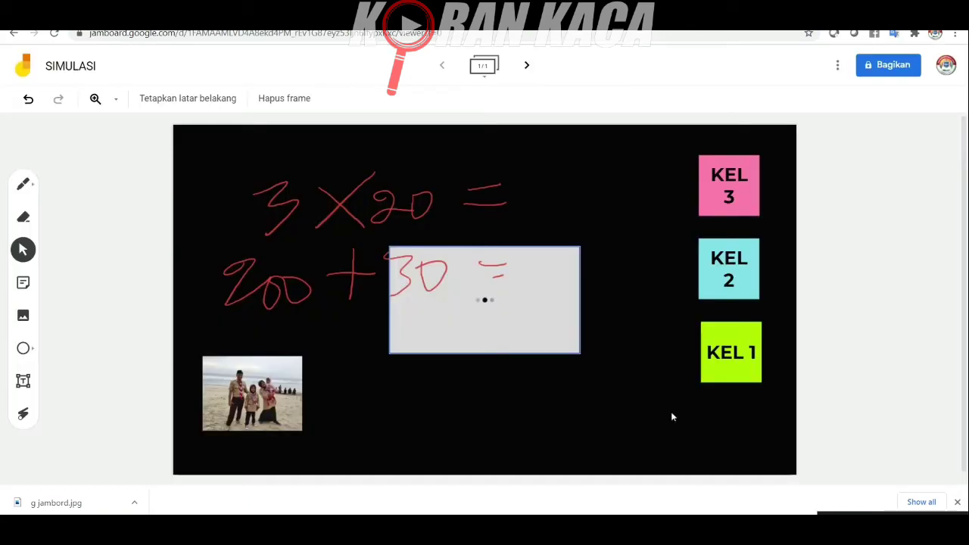
- Shrink the beach picture and place it beside the family photo below the sums
{"action": "left_click", "coordinate": [533, 346]}
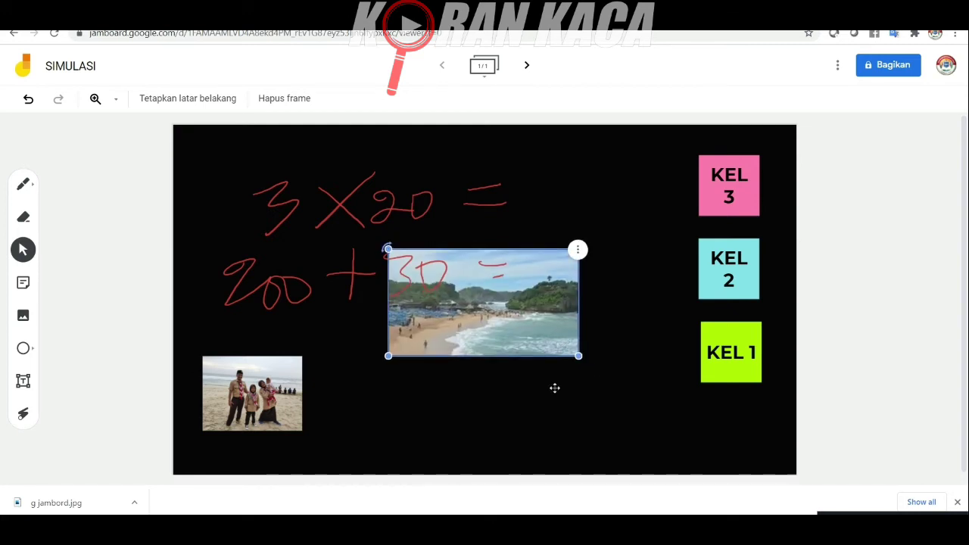
{"action": "left_click_drag", "start_coordinate": [555, 388], "coordinate": [427, 411]}
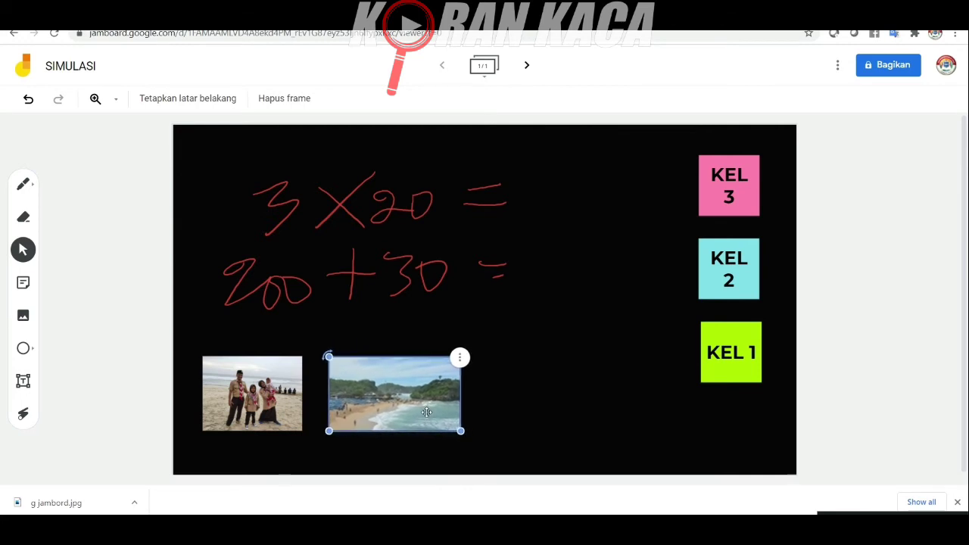
{"action": "left_click", "coordinate": [495, 407]}
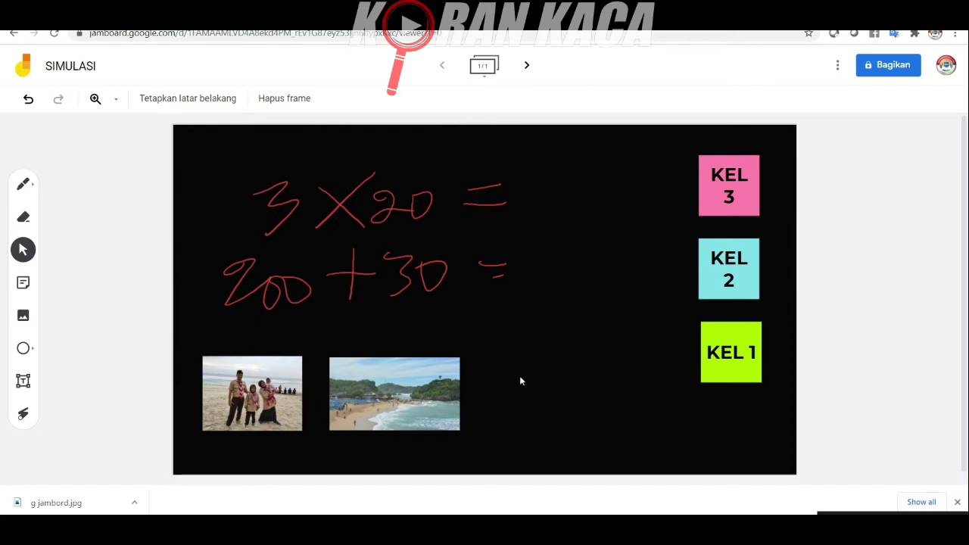
- Try to take a picture with the camera for the frame, and dismiss the image picker and the camera permission request
{"action": "left_click", "coordinate": [23, 318]}
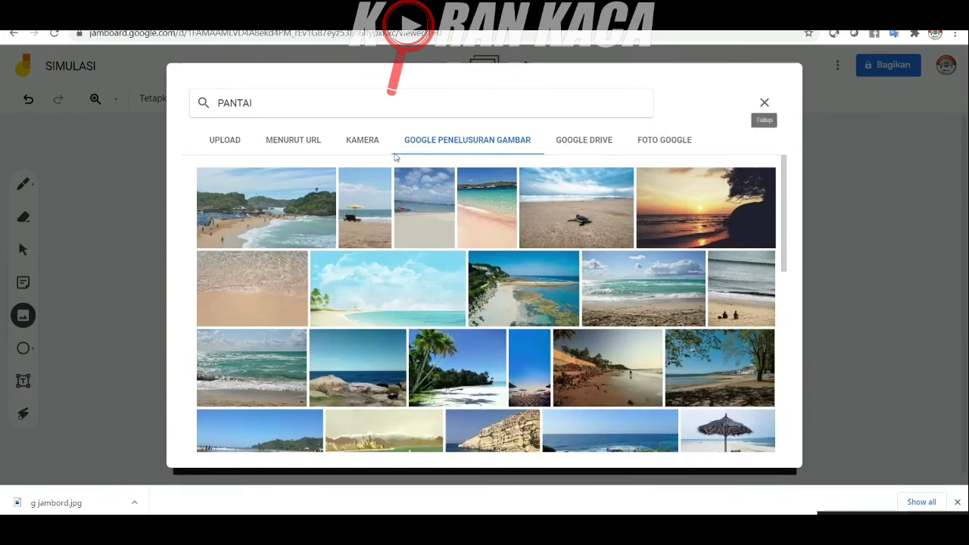
{"action": "left_click", "coordinate": [361, 143]}
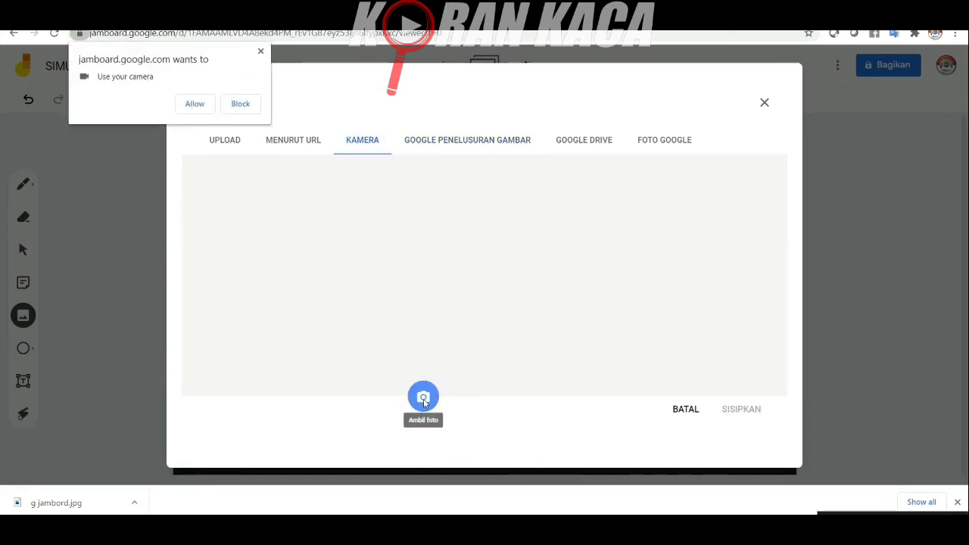
{"action": "left_click", "coordinate": [423, 399]}
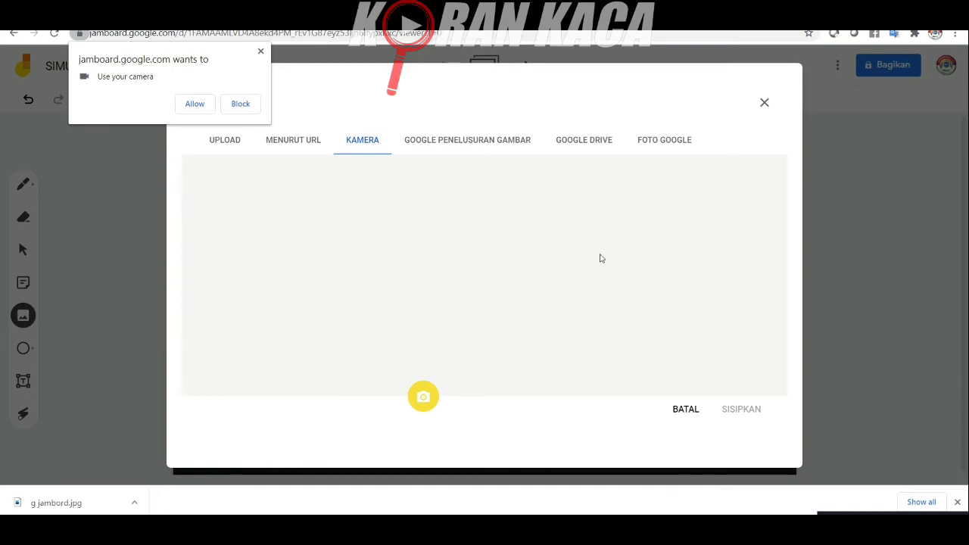
{"action": "left_click", "coordinate": [685, 414]}
{"action": "left_click", "coordinate": [259, 52]}
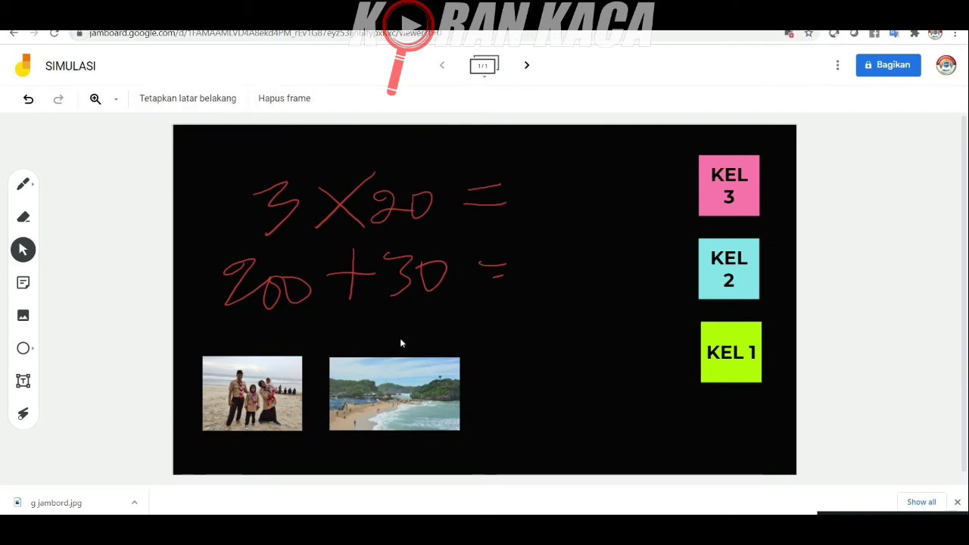
- Draw a circle below the sums, enlarging and positioning it to cover the family photo
{"action": "left_click", "coordinate": [23, 349]}
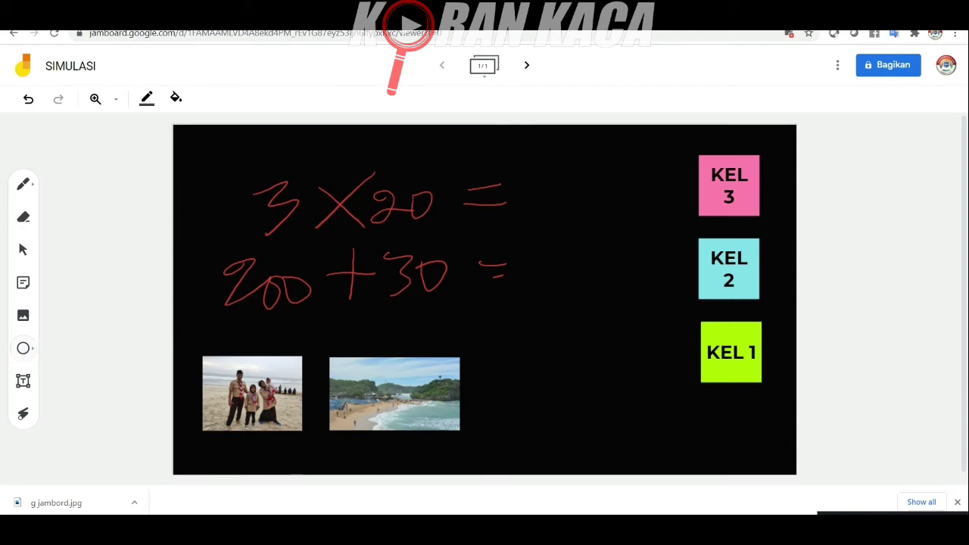
{"action": "left_click_drag", "start_coordinate": [235, 324], "coordinate": [180, 427]}
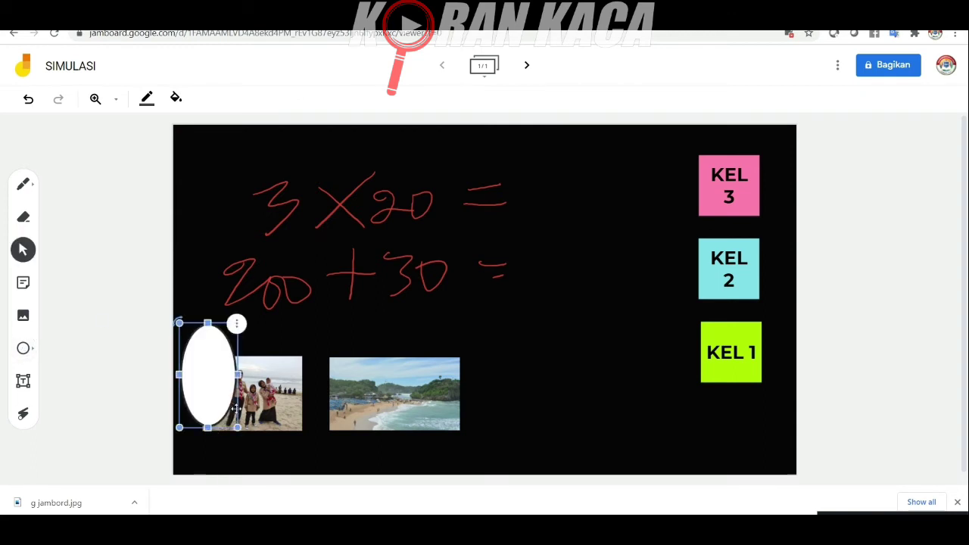
{"action": "left_click_drag", "start_coordinate": [238, 428], "coordinate": [275, 448]}
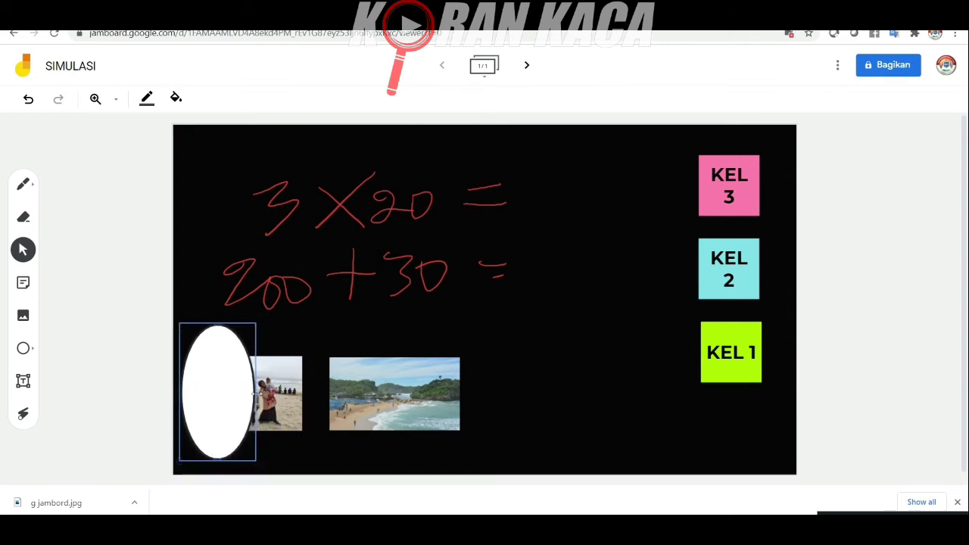
{"action": "left_click_drag", "start_coordinate": [255, 391], "coordinate": [288, 385]}
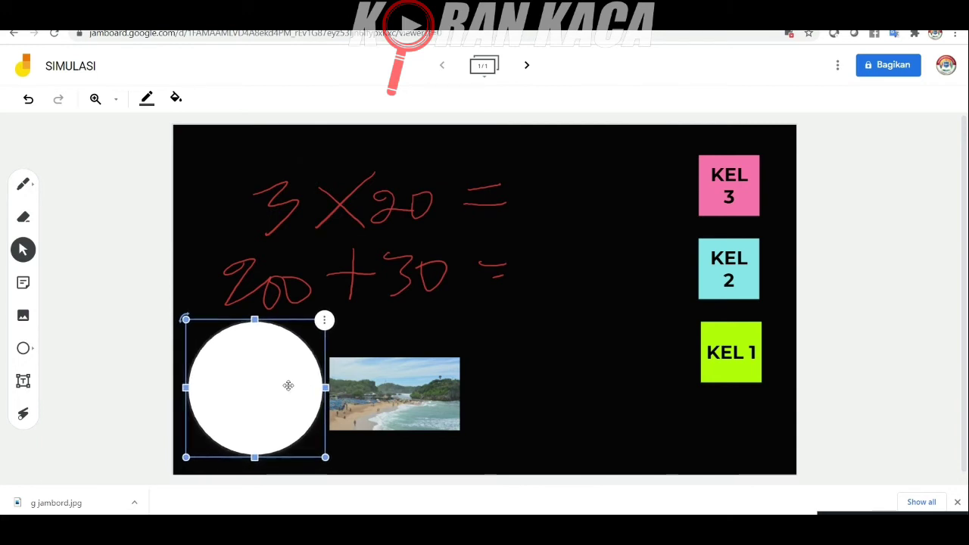
- Try pink and light blue fills on the circle, and set its fill to transparent (Transparan)
{"action": "left_click", "coordinate": [175, 98]}
{"action": "left_click", "coordinate": [211, 158]}
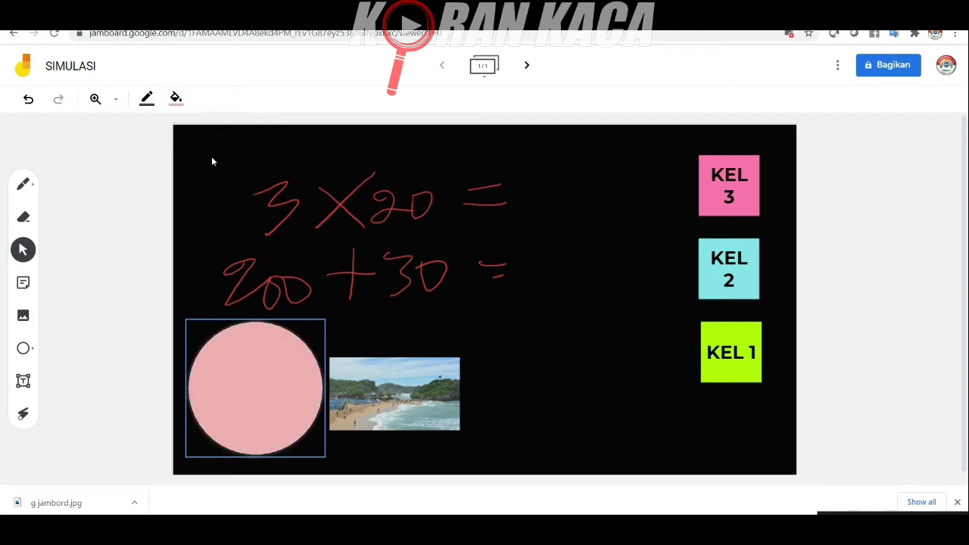
{"action": "left_click", "coordinate": [177, 99]}
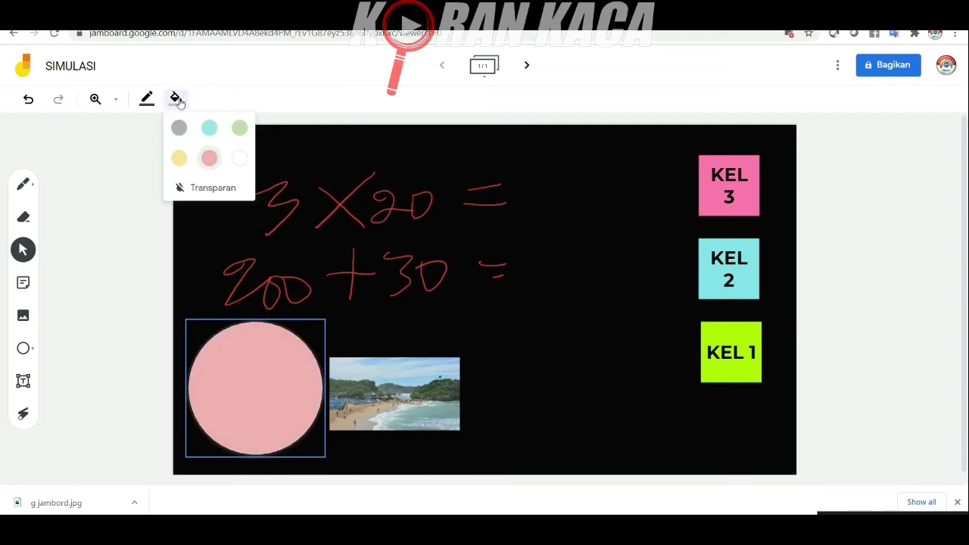
{"action": "left_click", "coordinate": [211, 131]}
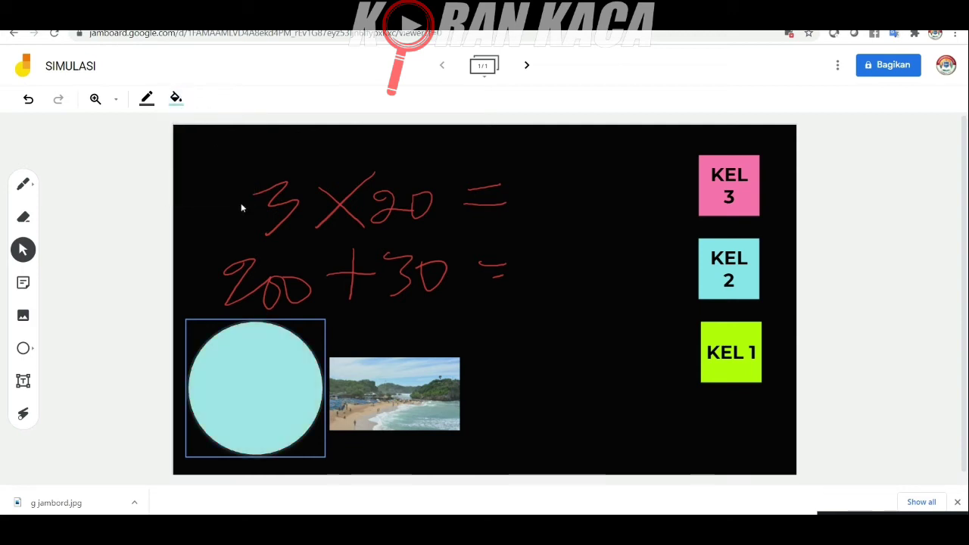
{"action": "left_click", "coordinate": [178, 100]}
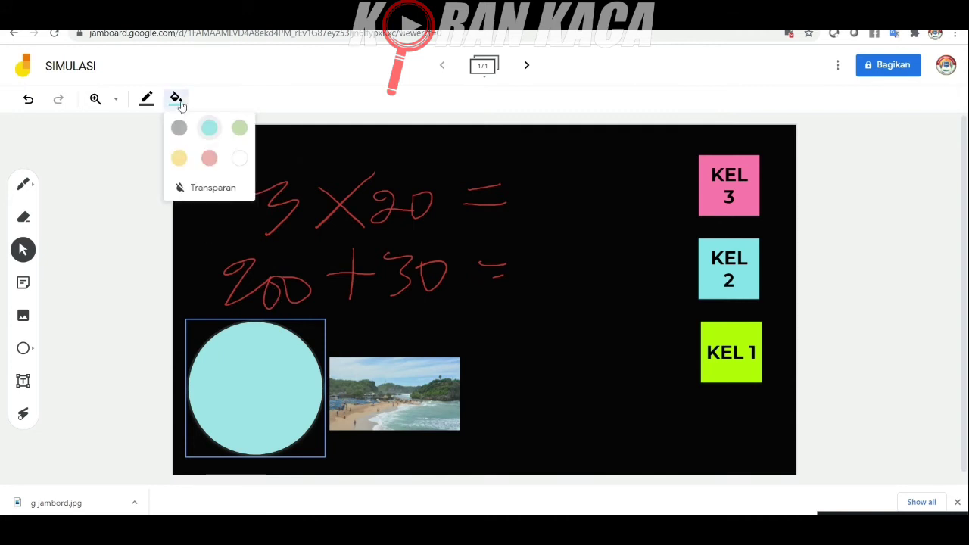
{"action": "left_click", "coordinate": [219, 190]}
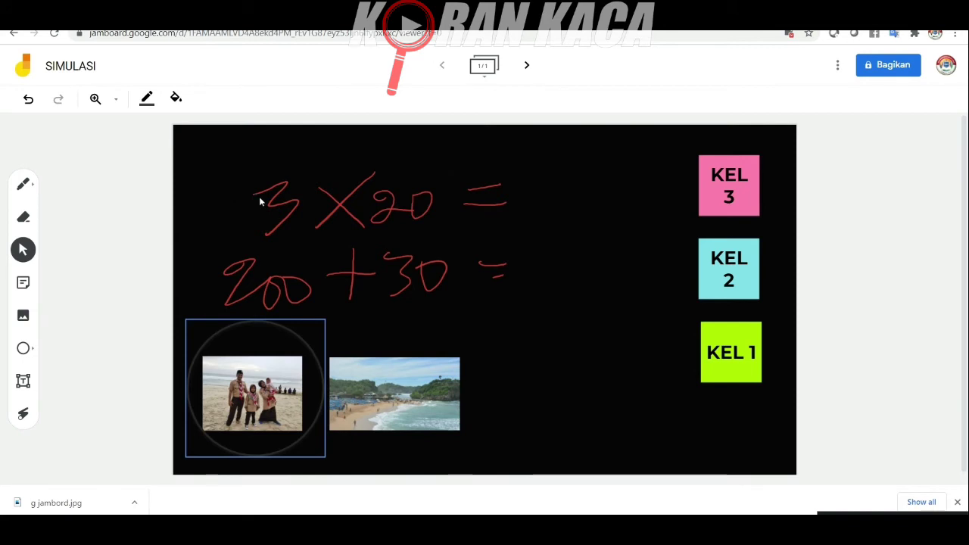
- Add a text box beside the KEL 3 note listing two student names on separate lines, and align it with the note
{"action": "left_click", "coordinate": [614, 396]}
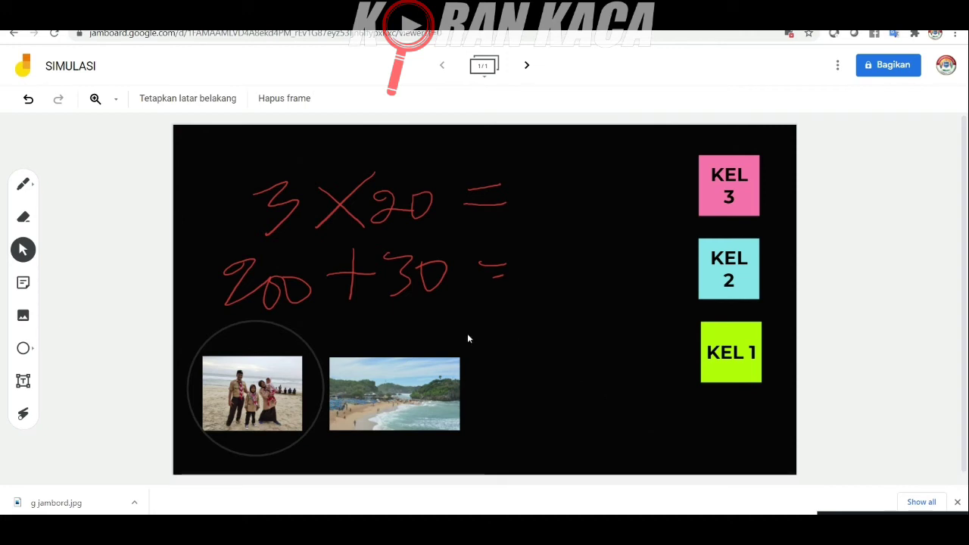
{"action": "left_click", "coordinate": [23, 380]}
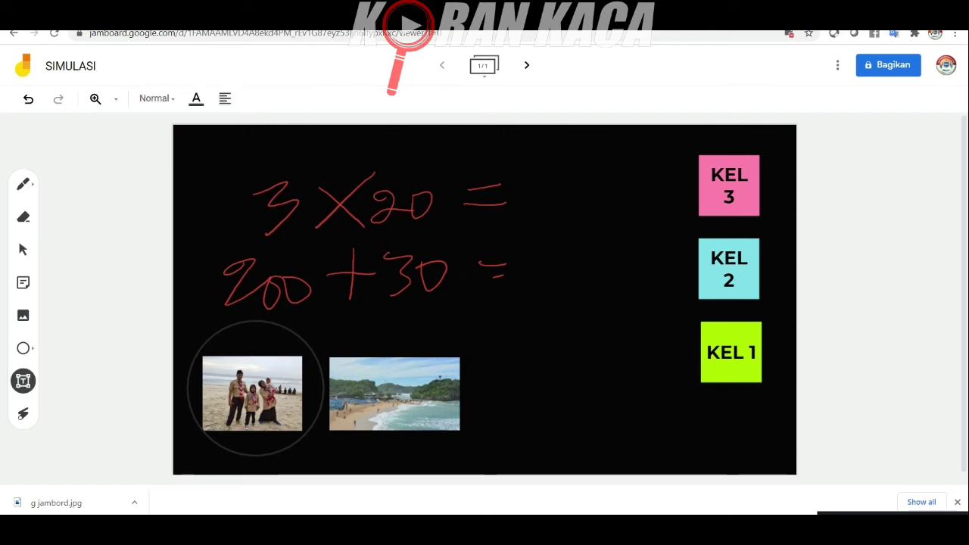
{"action": "left_click", "coordinate": [645, 201]}
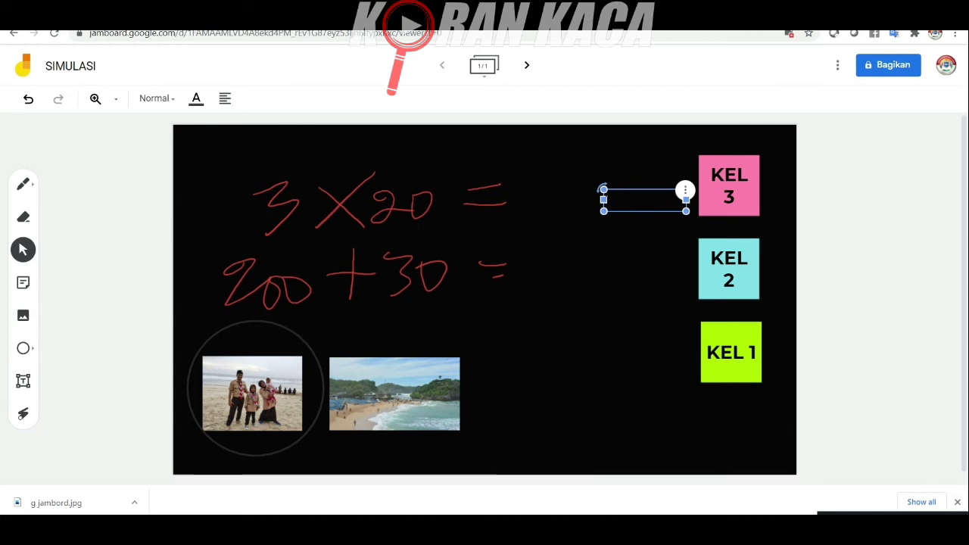
{"action": "type", "text": "ASEP"}
{"action": "key", "text": "Return"}
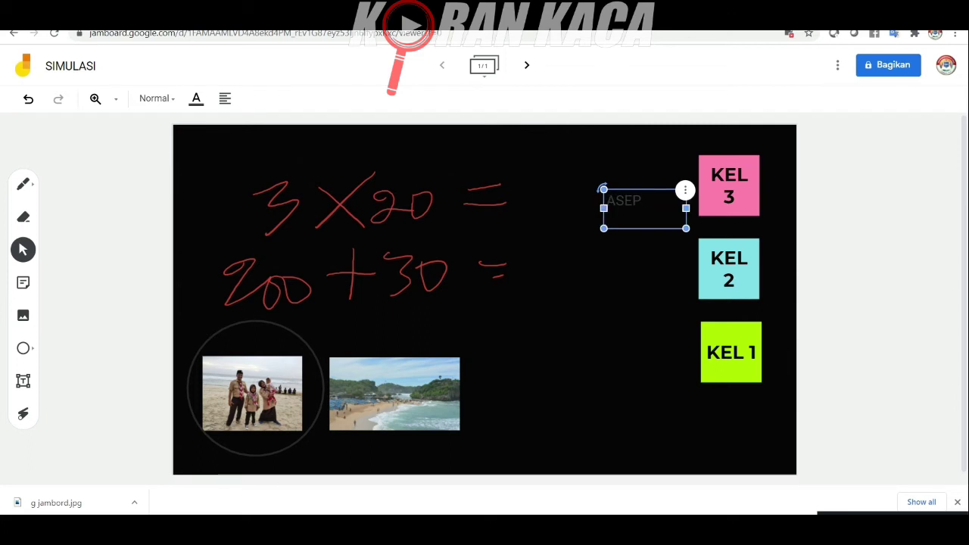
{"action": "type", "text": "DEWI"}
{"action": "left_click_drag", "start_coordinate": [662, 190], "coordinate": [664, 166]}
{"action": "left_click", "coordinate": [661, 277]}
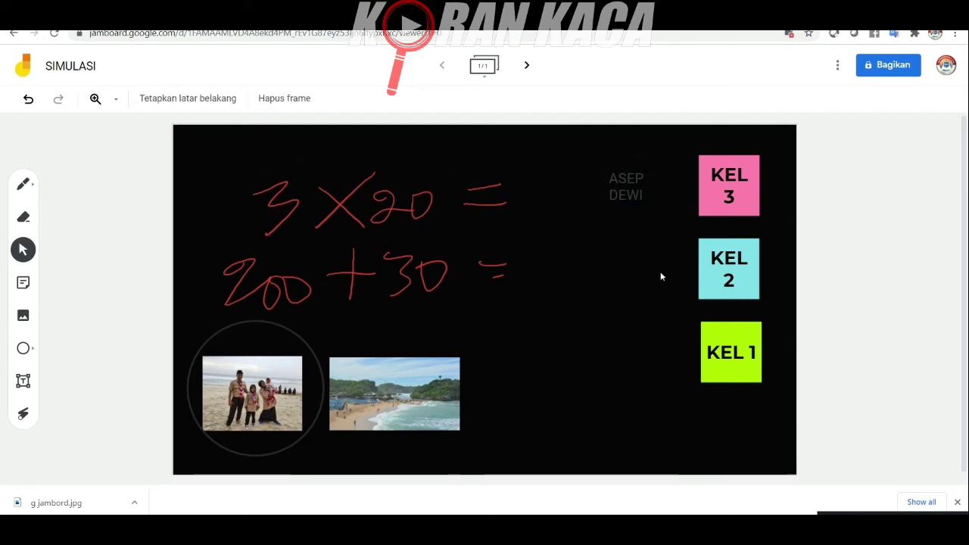
- Set the text colour of the names beside the KEL 3 note to yellow (Kuning)
{"action": "left_click", "coordinate": [647, 191]}
{"action": "left_click", "coordinate": [196, 99]}
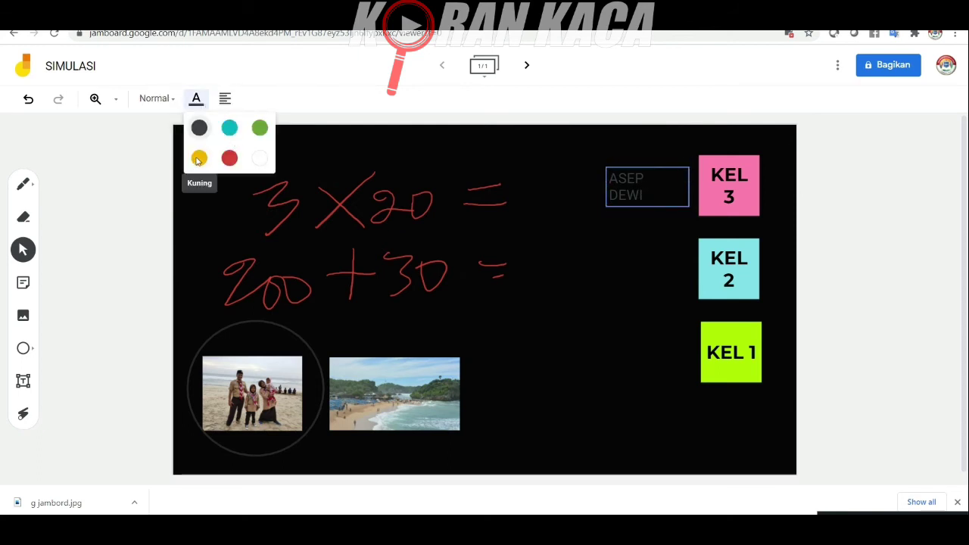
{"action": "left_click", "coordinate": [199, 157]}
{"action": "left_click", "coordinate": [623, 285]}
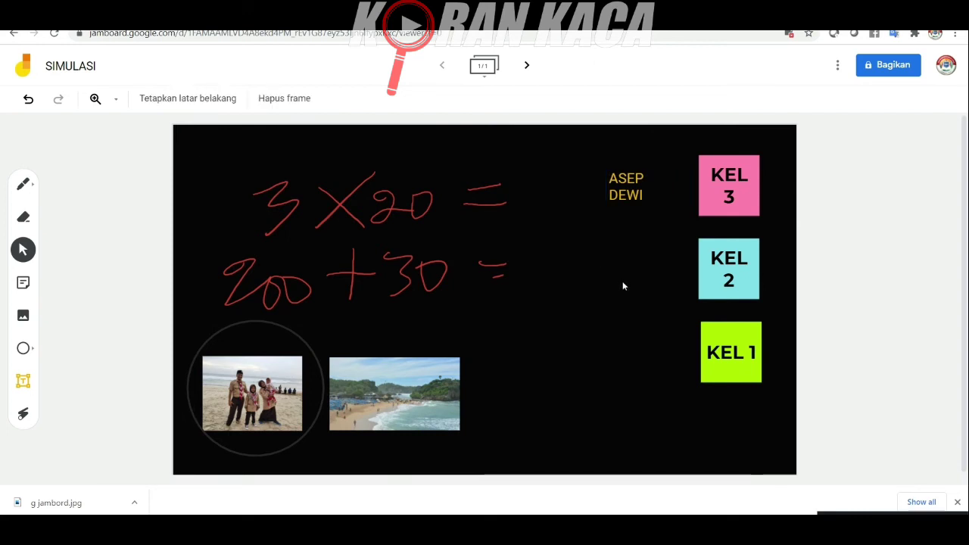
- Duplicate the yellow names text box and place the copy beside the KEL 2 note
{"action": "double_click", "coordinate": [623, 195]}
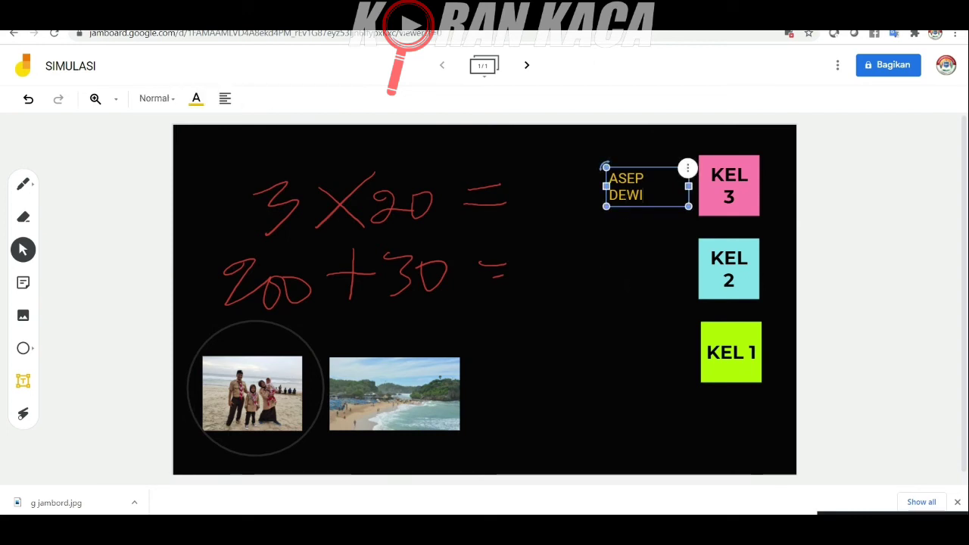
{"action": "left_click_drag", "start_coordinate": [644, 195], "coordinate": [626, 195]}
{"action": "left_click", "coordinate": [635, 196]}
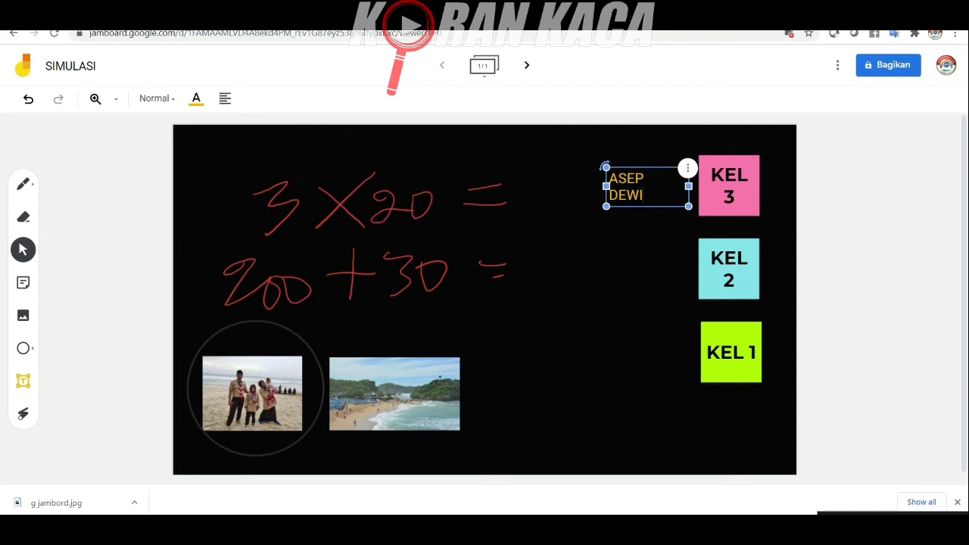
{"action": "left_click", "coordinate": [687, 169]}
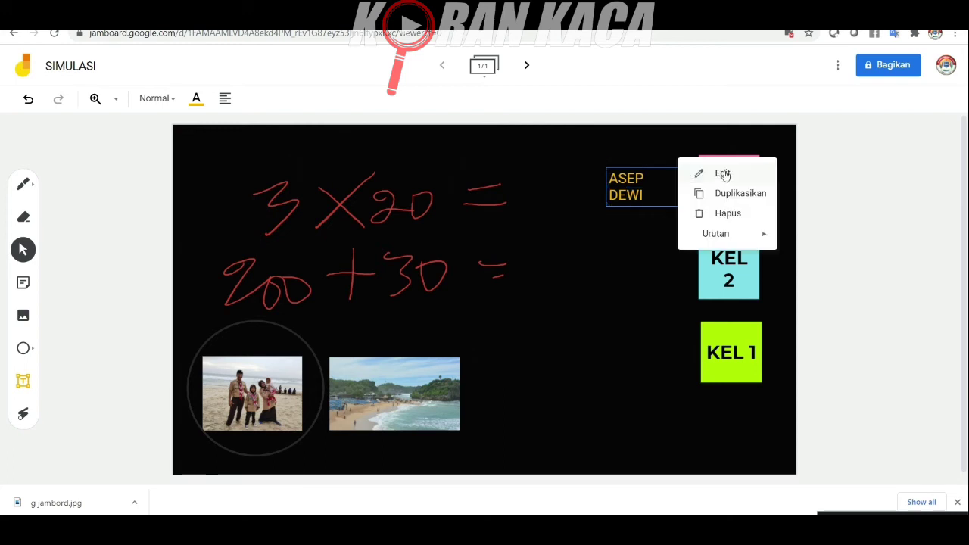
{"action": "left_click", "coordinate": [738, 195]}
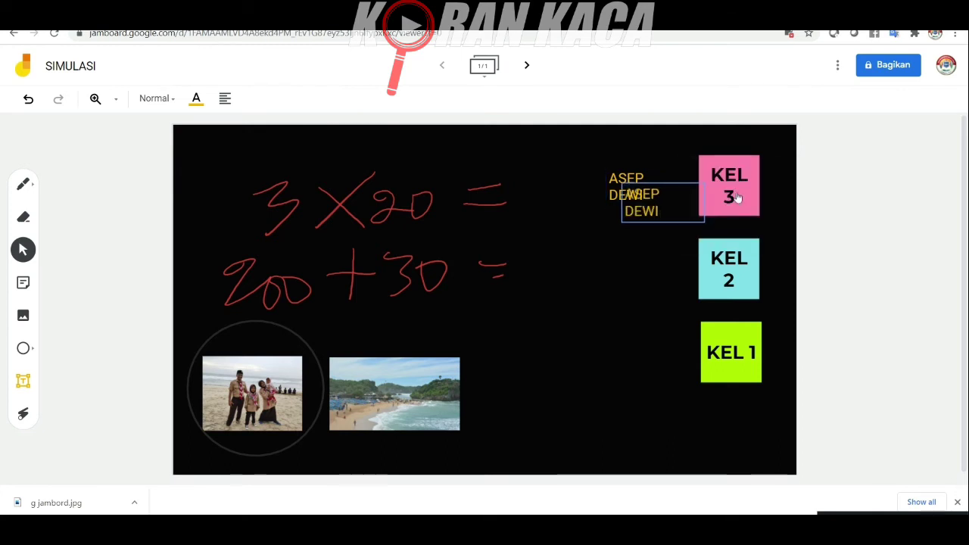
{"action": "mouse_move", "coordinate": [671, 258]}
{"action": "left_mouse_down"}
{"action": "mouse_move", "coordinate": [664, 273]}
{"action": "mouse_move", "coordinate": [655, 266]}
{"action": "left_mouse_up"}
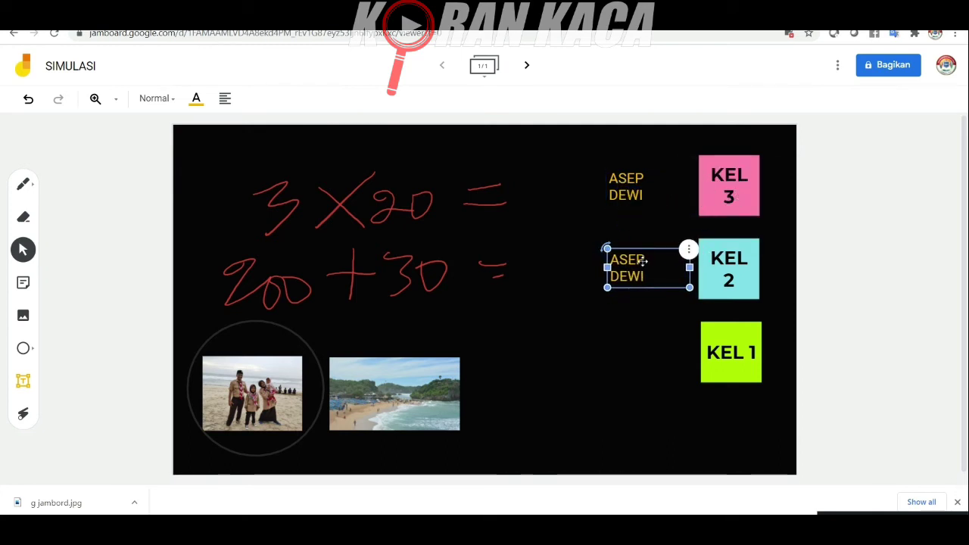
- Replace the text beside the KEL 2 note with two other student names on separate lines
{"action": "left_click", "coordinate": [644, 260]}
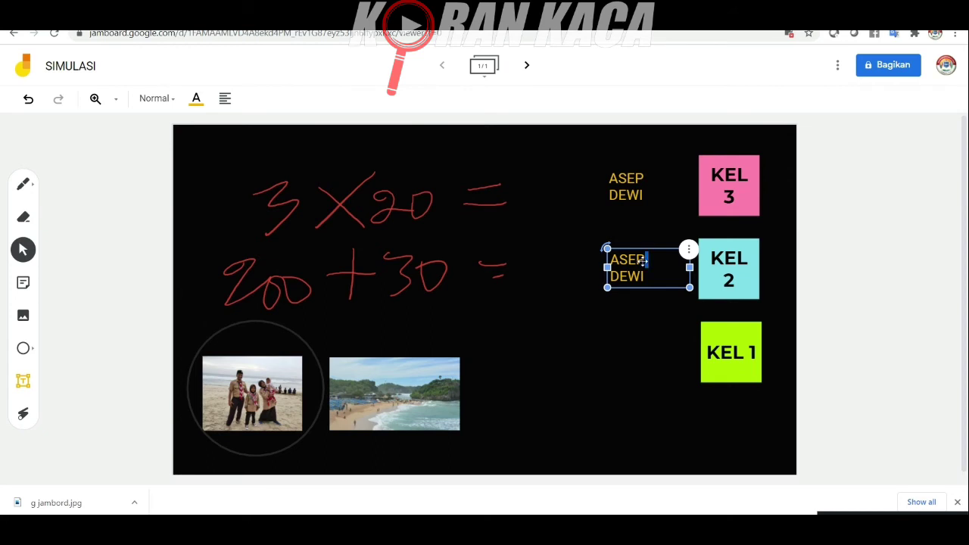
{"action": "left_click", "coordinate": [688, 251]}
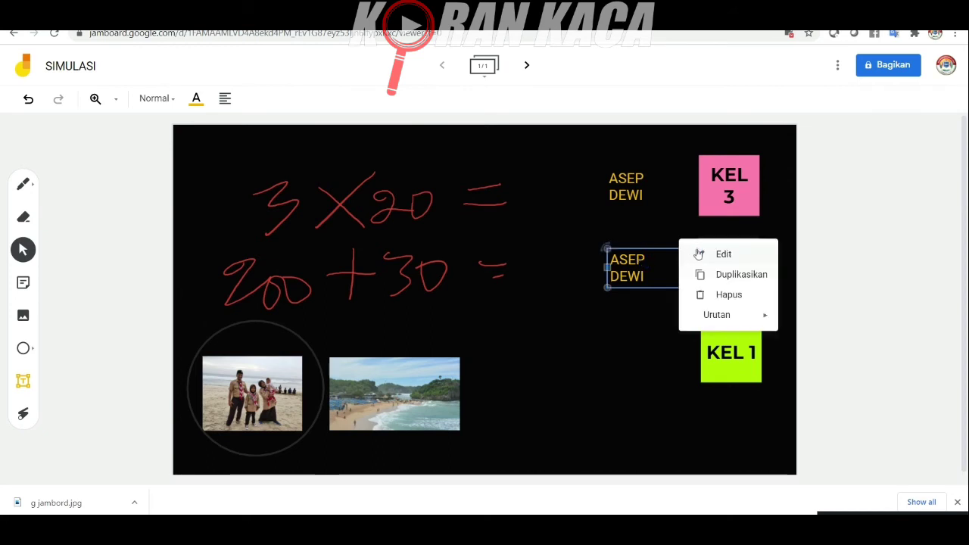
{"action": "left_click", "coordinate": [721, 255]}
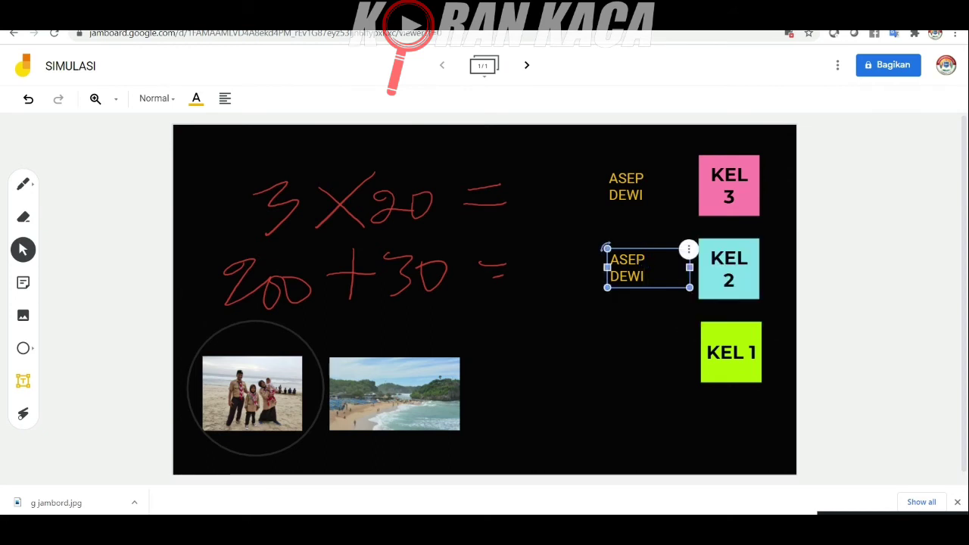
{"action": "type", "text": "SUSI"}
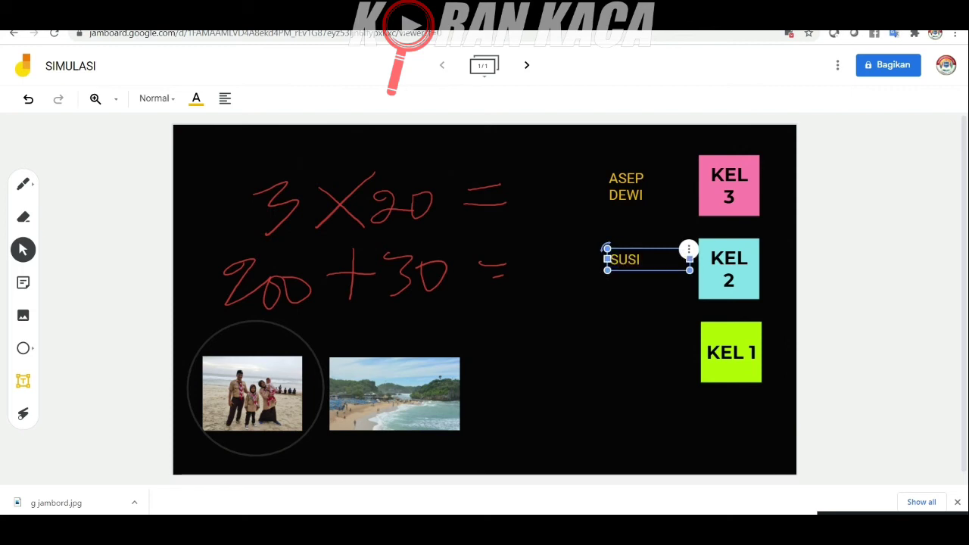
{"action": "key", "text": "Return"}
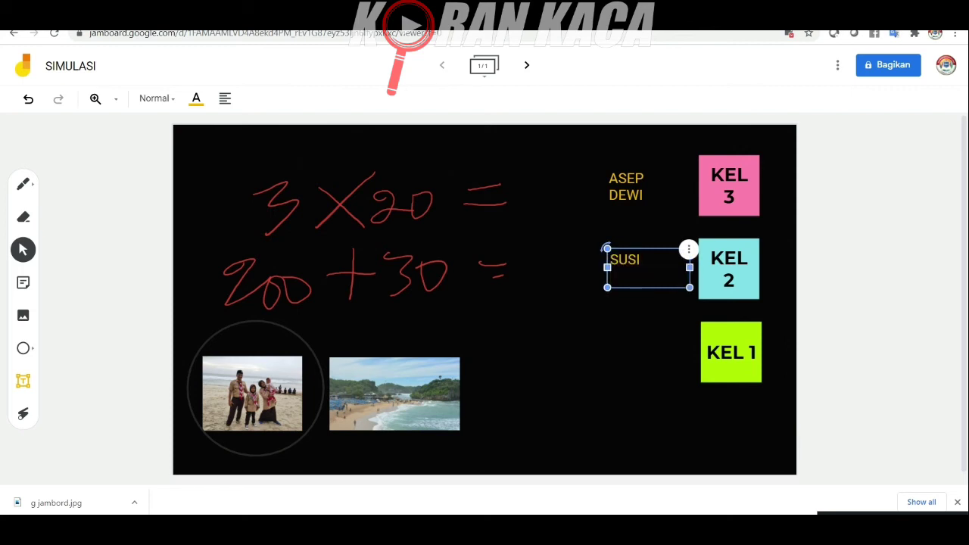
{"action": "type", "text": "BOWO"}
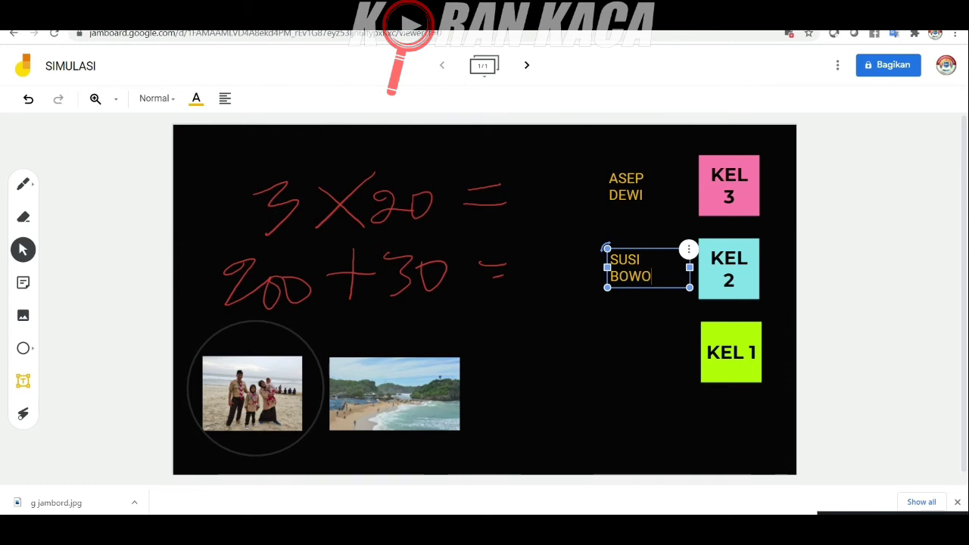
- Duplicate the KEL 2 names text box and place the copy beside the KEL 1 note
{"action": "left_click", "coordinate": [689, 251]}
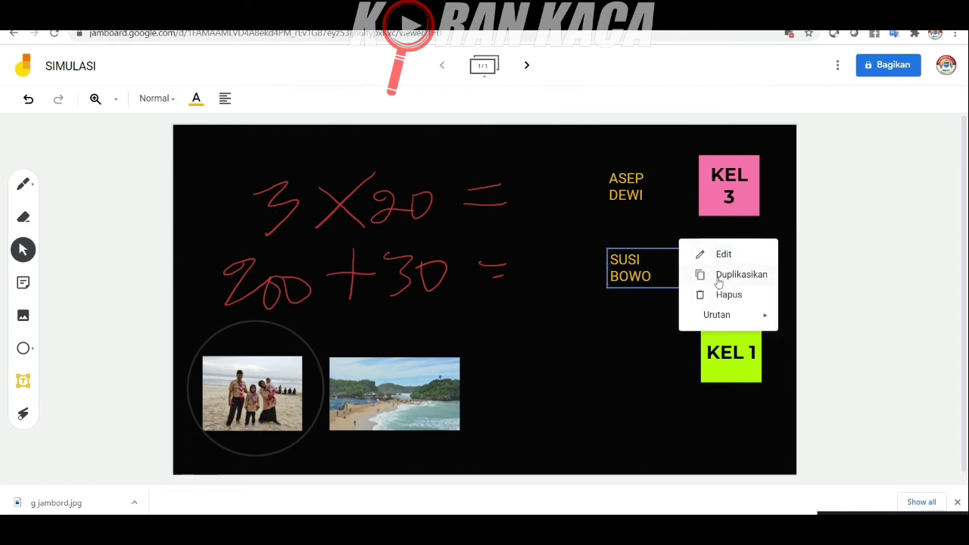
{"action": "left_click", "coordinate": [717, 276]}
{"action": "left_click_drag", "start_coordinate": [664, 290], "coordinate": [649, 353]}
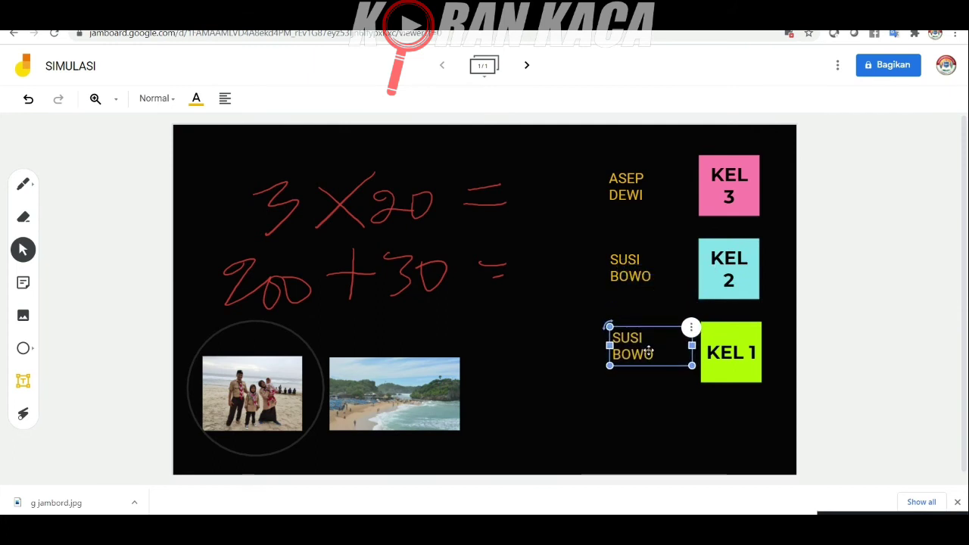
- Replace the text beside the KEL 1 note with two different student names on separate lines
{"action": "left_click", "coordinate": [690, 328]}
{"action": "left_click", "coordinate": [707, 332]}
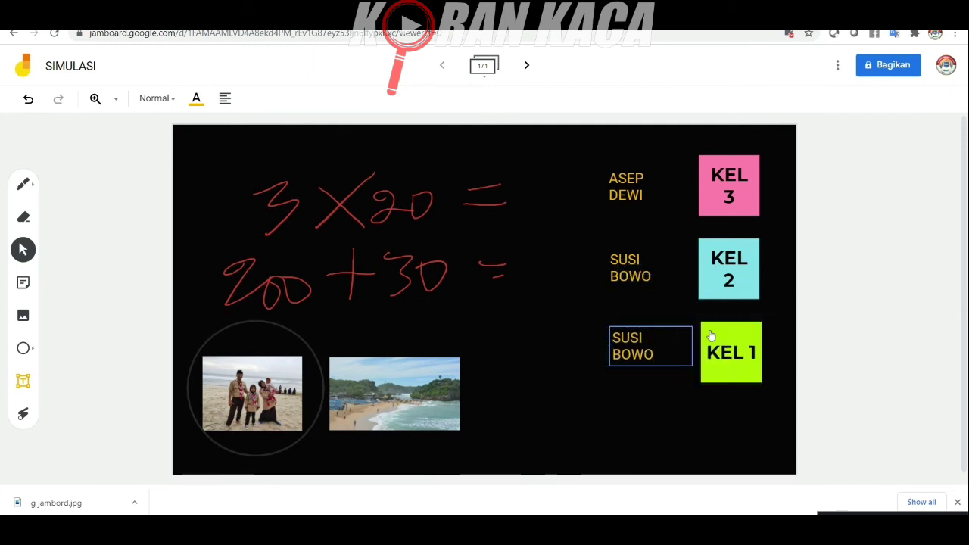
{"action": "key", "text": "ctrl+a"}
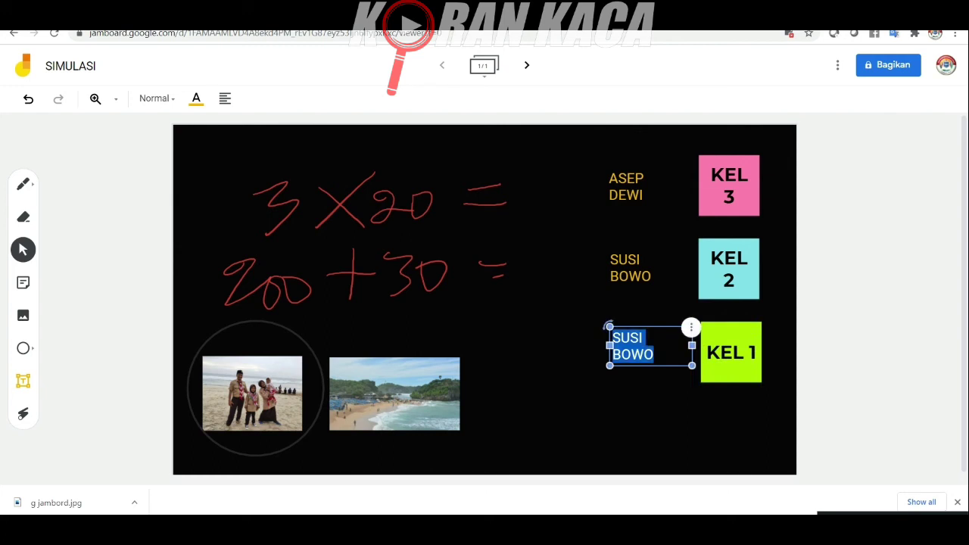
{"action": "type", "text": "DASE[P"}
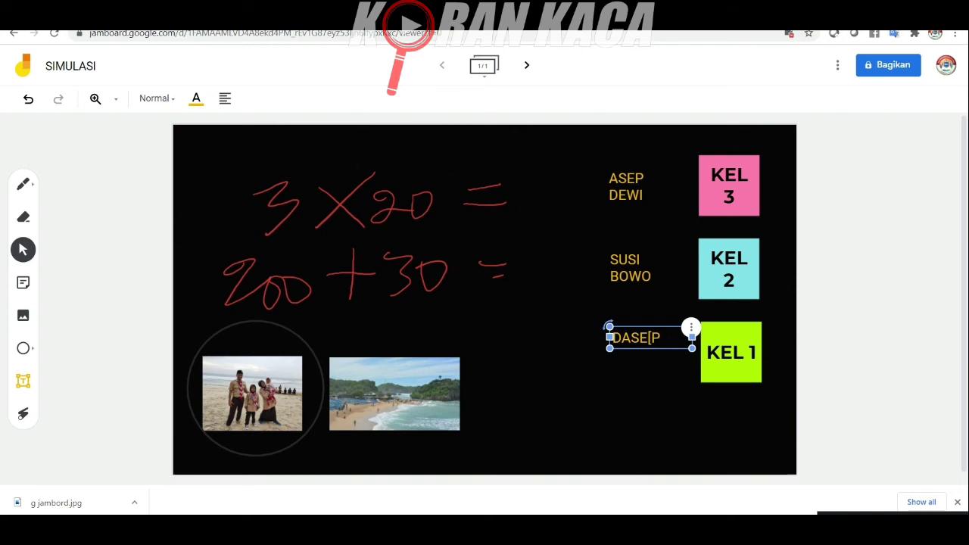
{"action": "key", "text": "Return"}
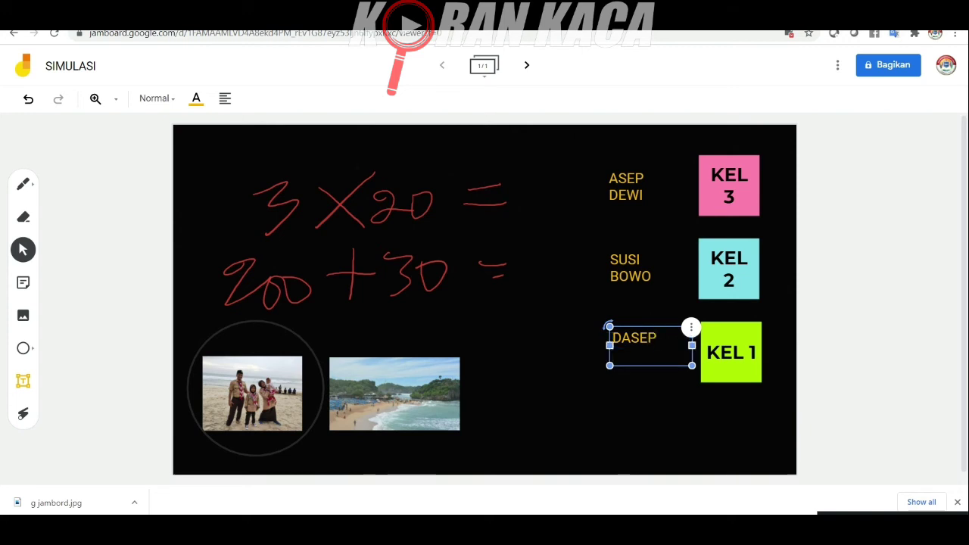
{"action": "type", "text": "SANTI"}
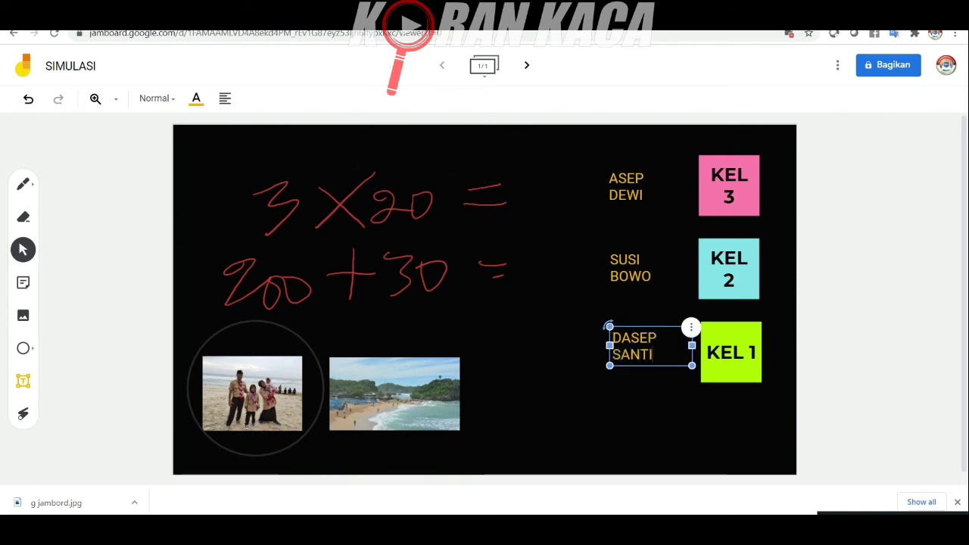
{"action": "left_click", "coordinate": [618, 395]}
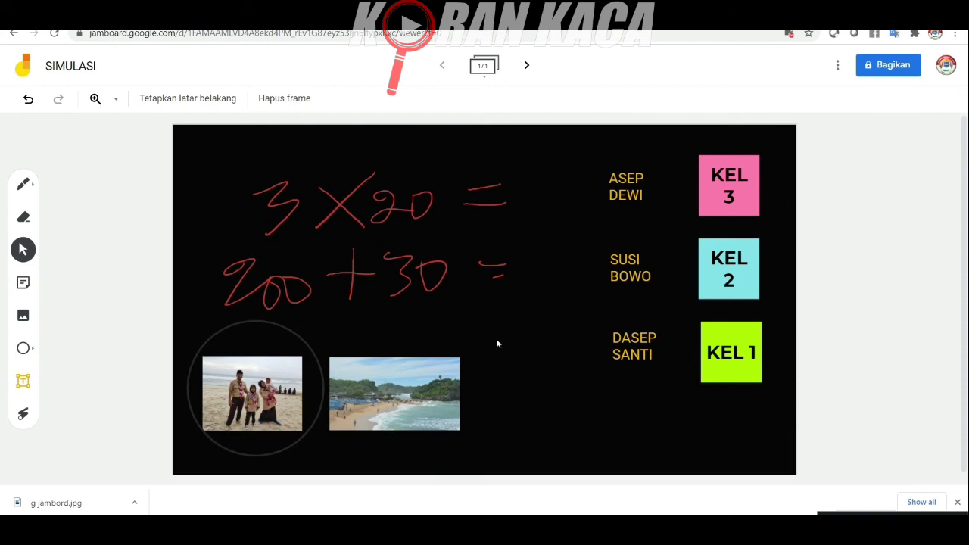
- Use the laser to circle the KEL 3 names and the KEL 2 note, tick both sums, and circle the beach picture
{"action": "left_click", "coordinate": [23, 417]}
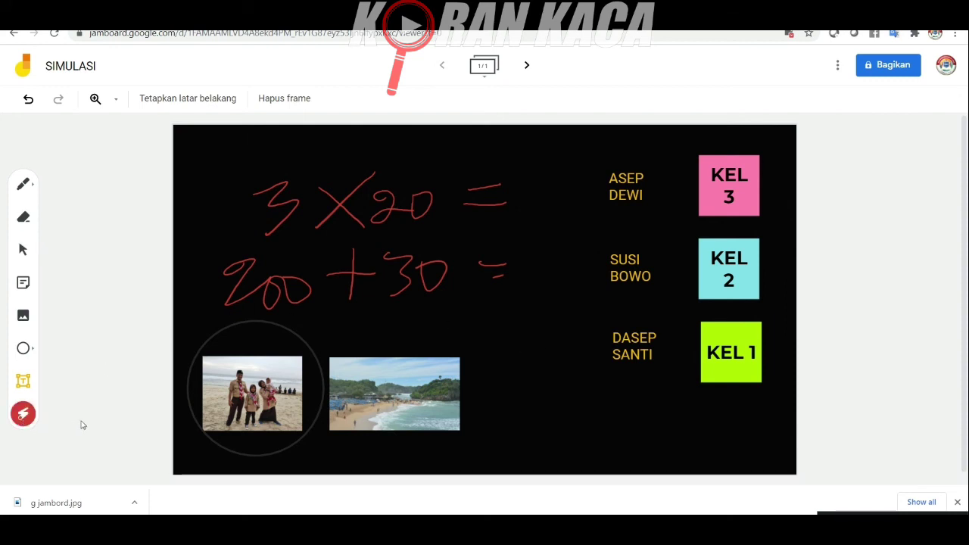
{"action": "mouse_move", "coordinate": [548, 171]}
{"action": "left_mouse_down"}
{"action": "mouse_move", "coordinate": [589, 175]}
{"action": "mouse_move", "coordinate": [596, 233]}
{"action": "mouse_move", "coordinate": [620, 150]}
{"action": "left_mouse_up"}
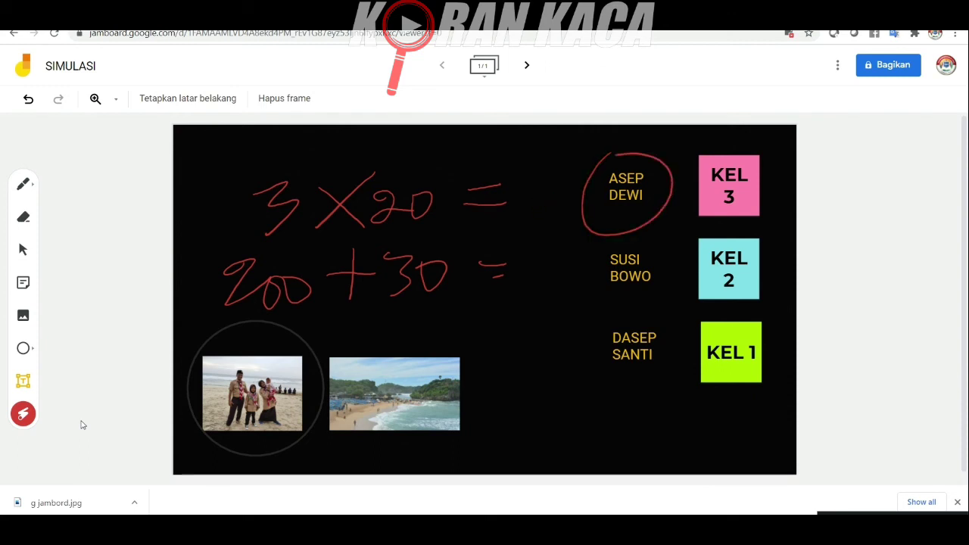
{"action": "mouse_move", "coordinate": [674, 266]}
{"action": "left_mouse_down"}
{"action": "mouse_move", "coordinate": [755, 220]}
{"action": "mouse_move", "coordinate": [676, 261]}
{"action": "left_mouse_up"}
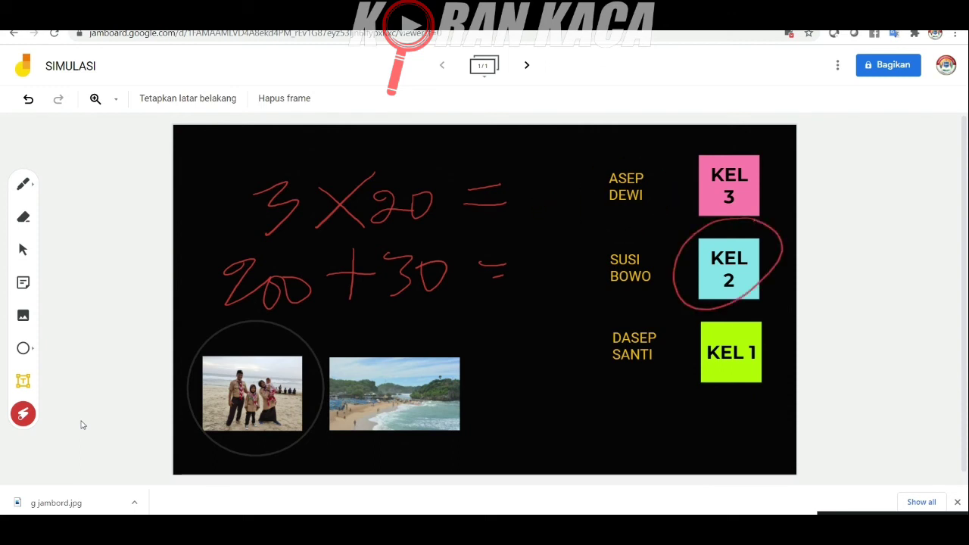
{"action": "mouse_move", "coordinate": [530, 156]}
{"action": "left_mouse_down"}
{"action": "mouse_move", "coordinate": [530, 203]}
{"action": "mouse_move", "coordinate": [617, 133]}
{"action": "left_mouse_up"}
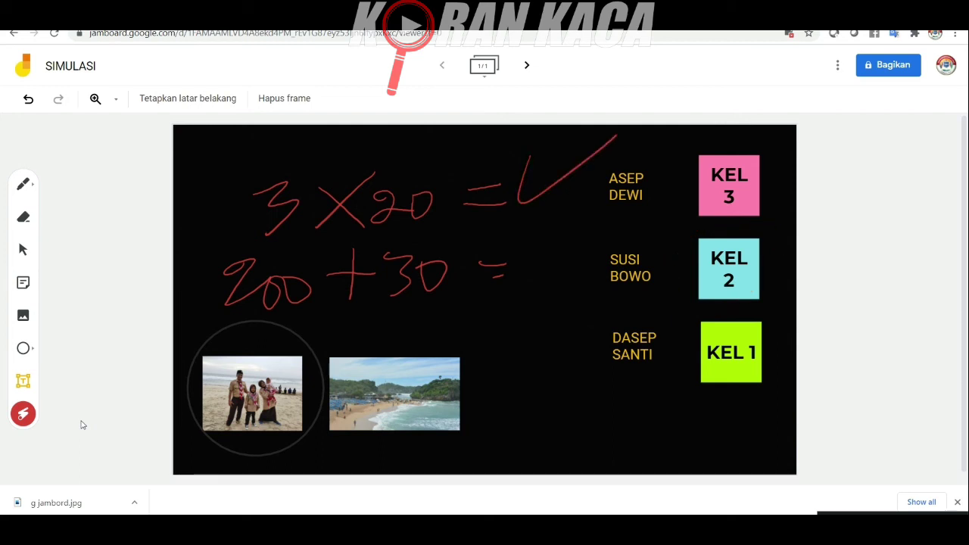
{"action": "left_click_drag", "start_coordinate": [546, 220], "coordinate": [666, 192]}
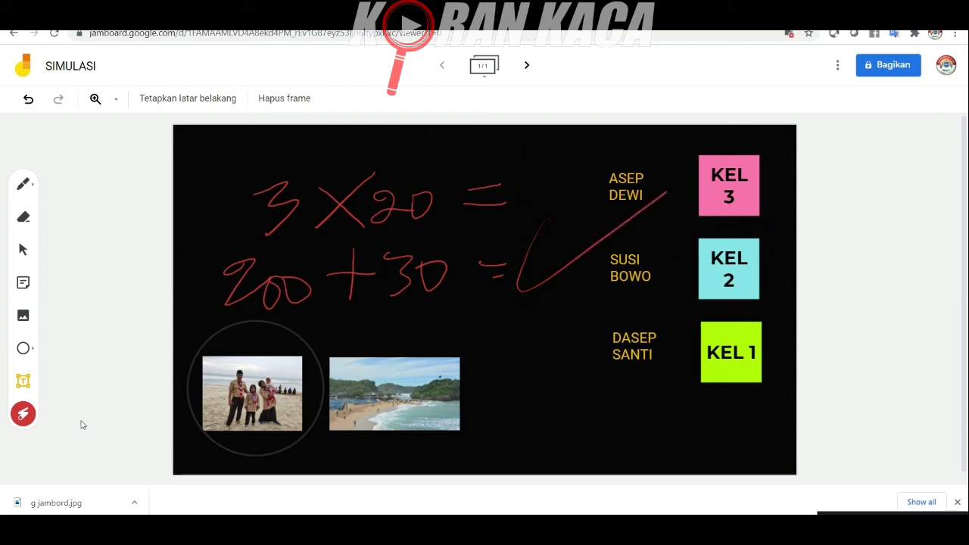
{"action": "mouse_move", "coordinate": [401, 318]}
{"action": "left_mouse_down"}
{"action": "mouse_move", "coordinate": [325, 375]}
{"action": "mouse_move", "coordinate": [433, 323]}
{"action": "left_mouse_up"}
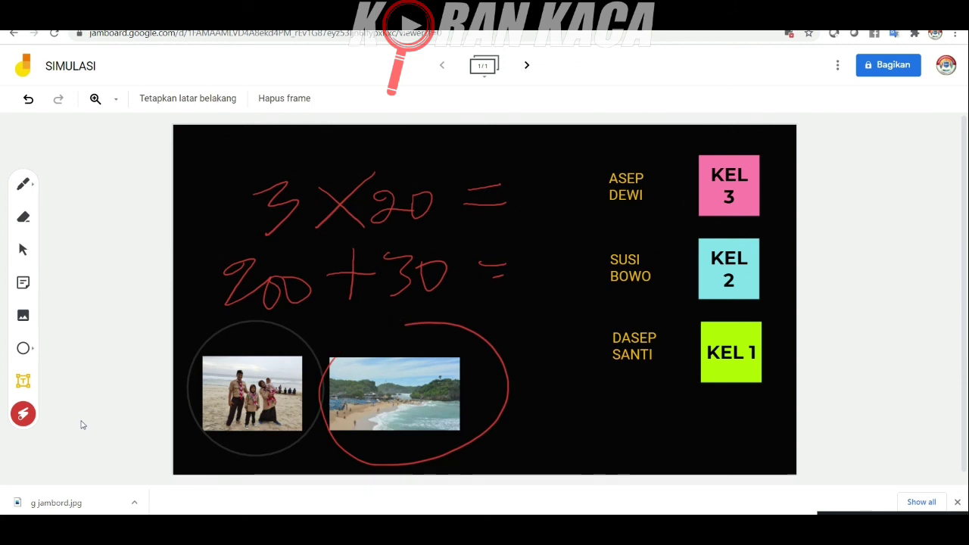